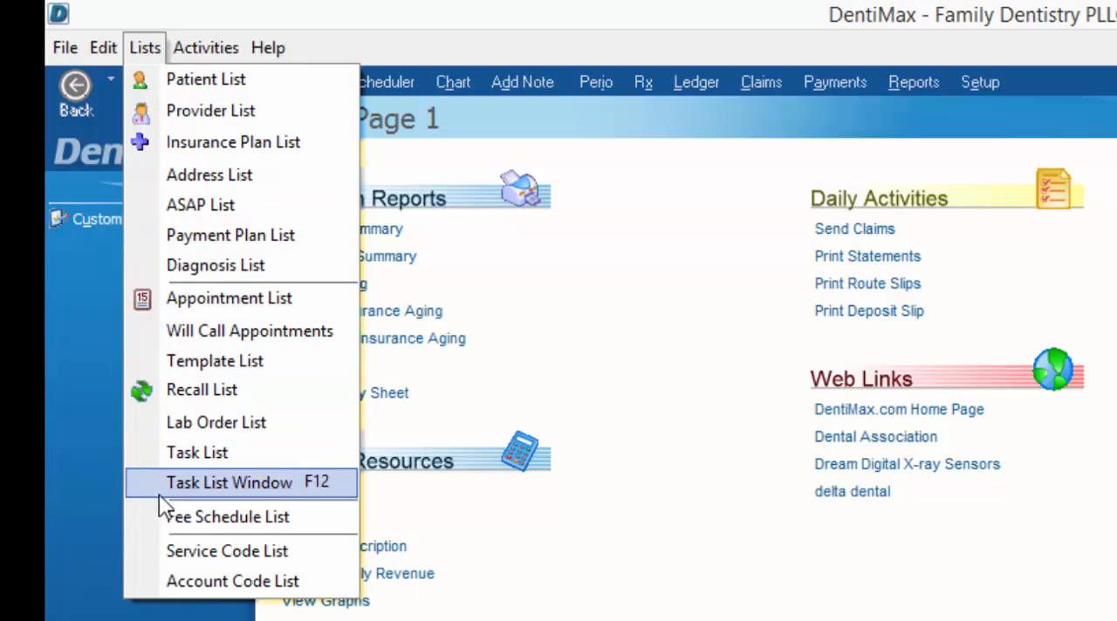
- Create a new service code from the Service Code List and set its type to Patient Credit Card Payment
left_click(163, 553)
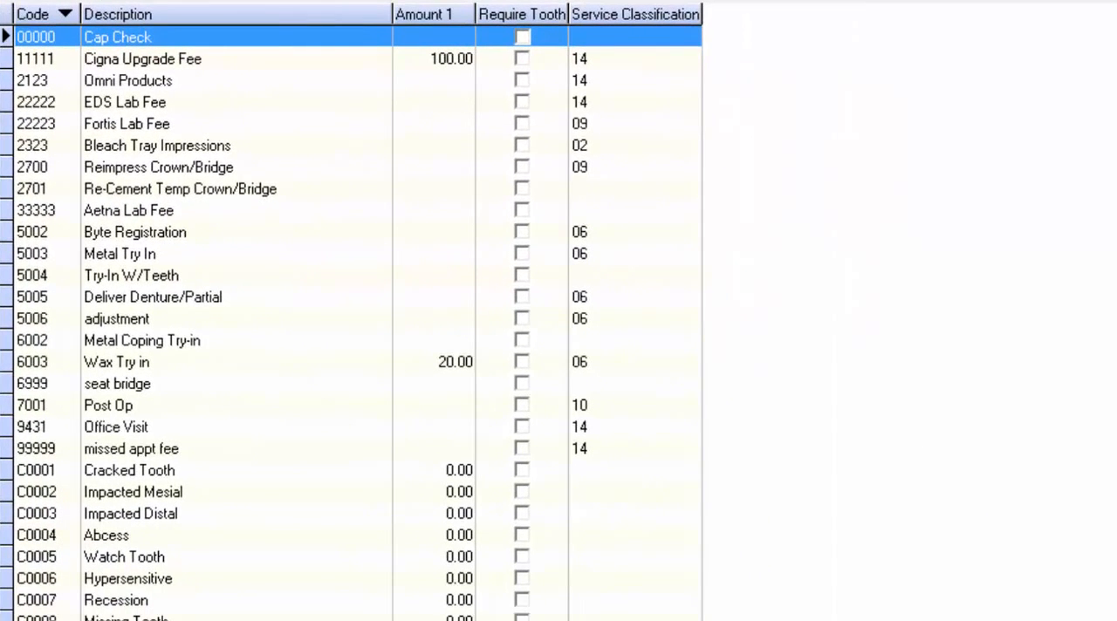
left_click(103, 477)
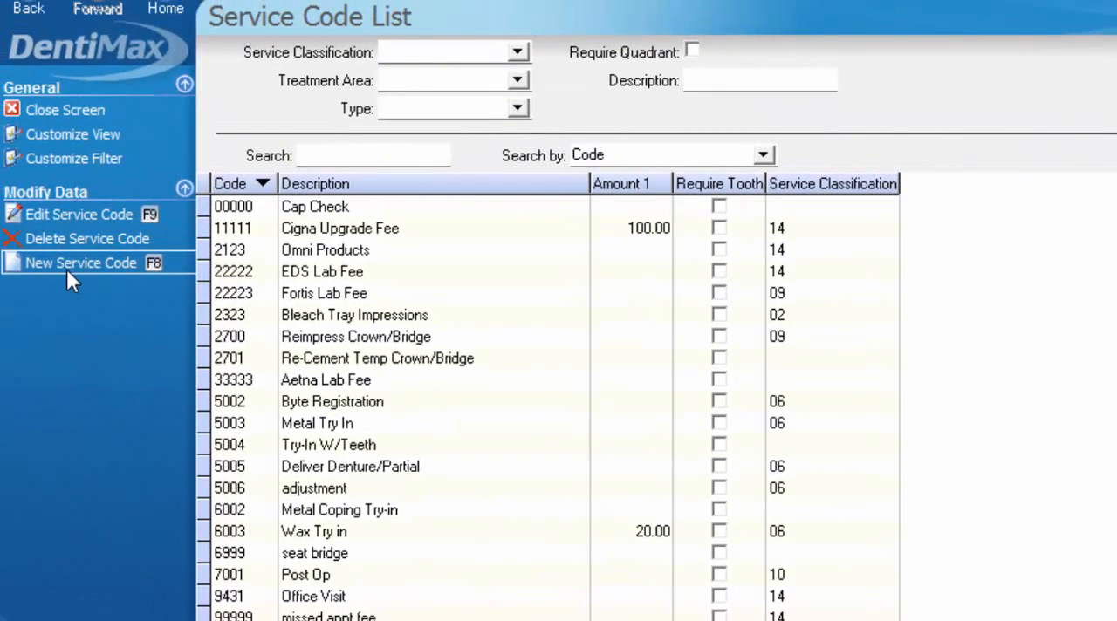
left_click(68, 270)
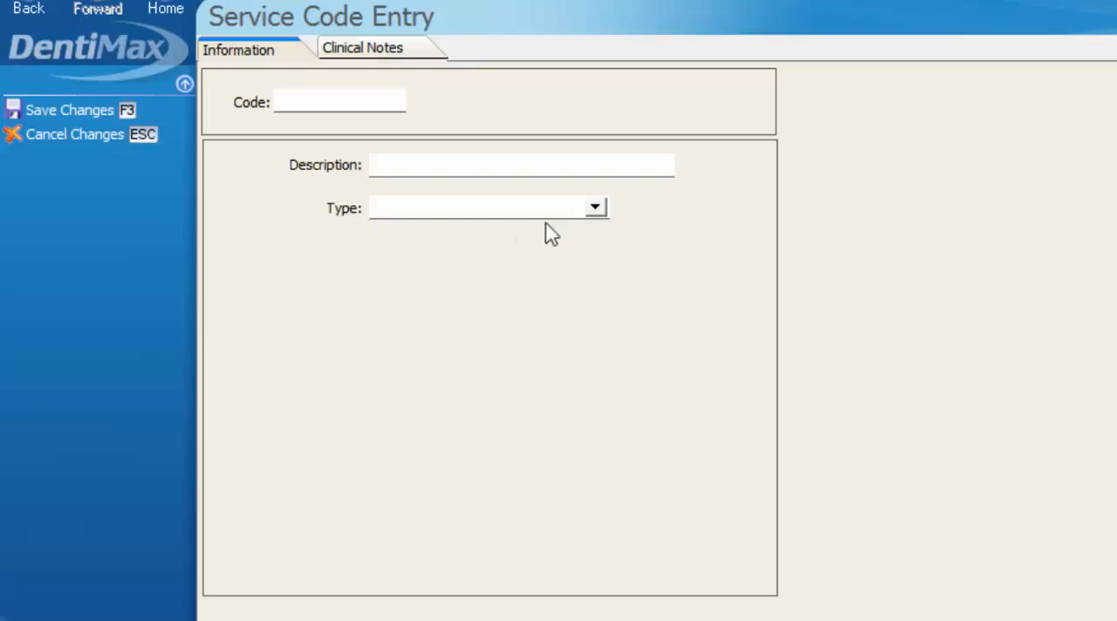
left_click(600, 214)
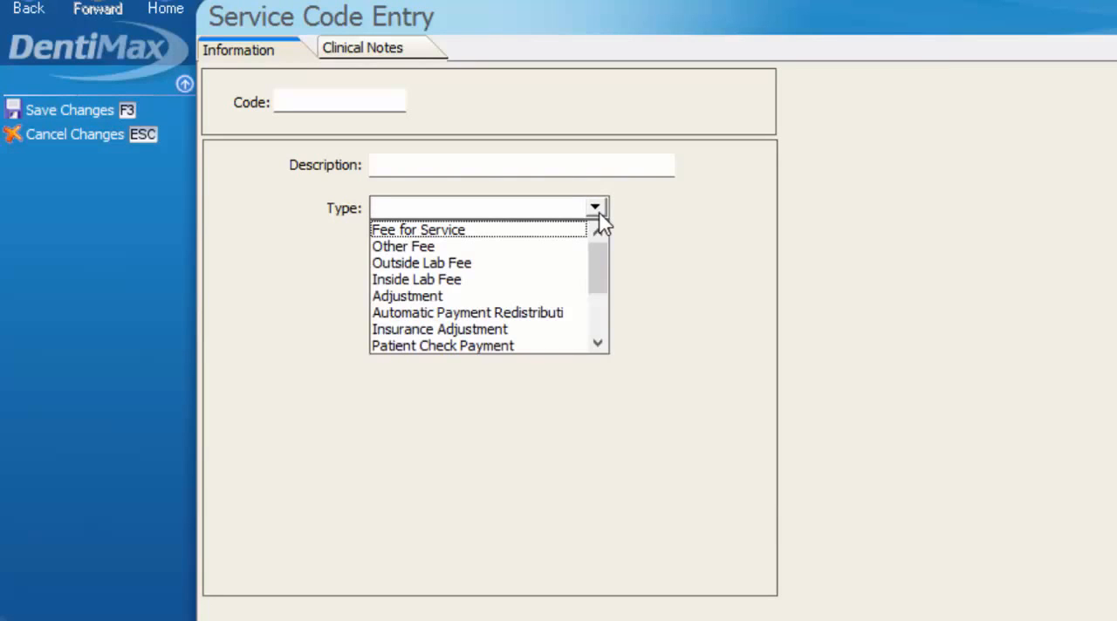
left_click_drag(600, 244, 598, 322)
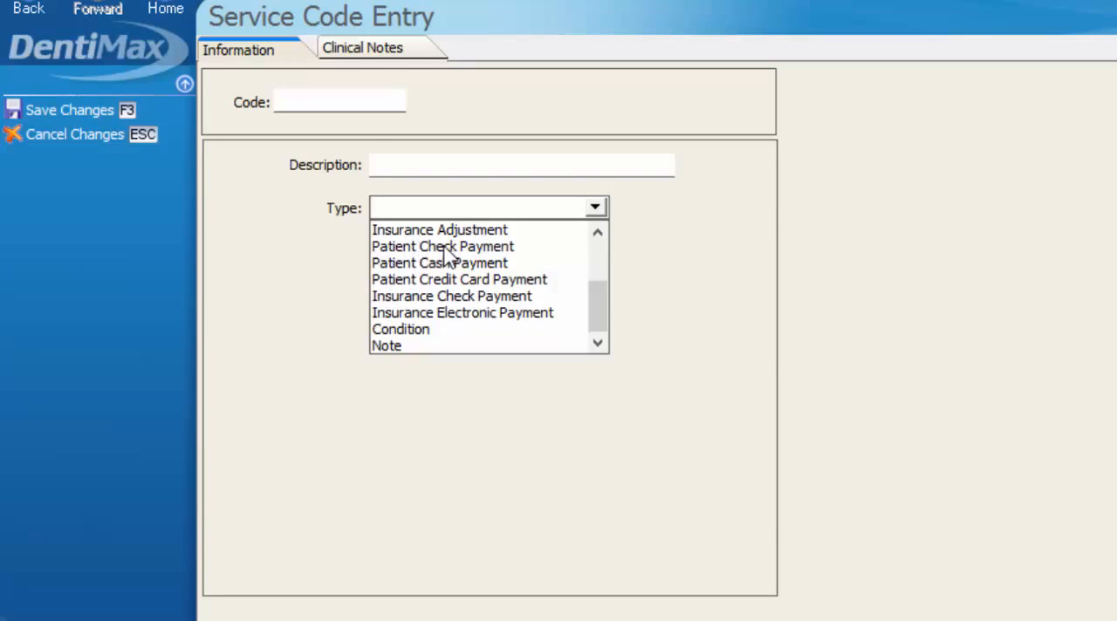
left_click(479, 283)
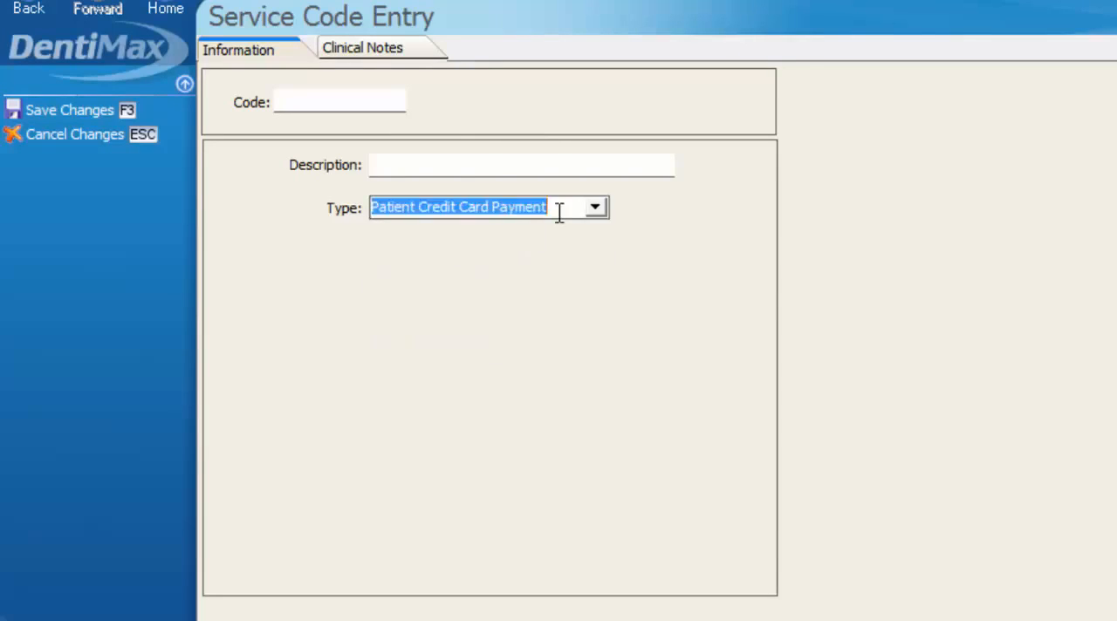
- Give the service code the description "Patient refund via CC" and the code CCREFUND, and save it
left_click(396, 160)
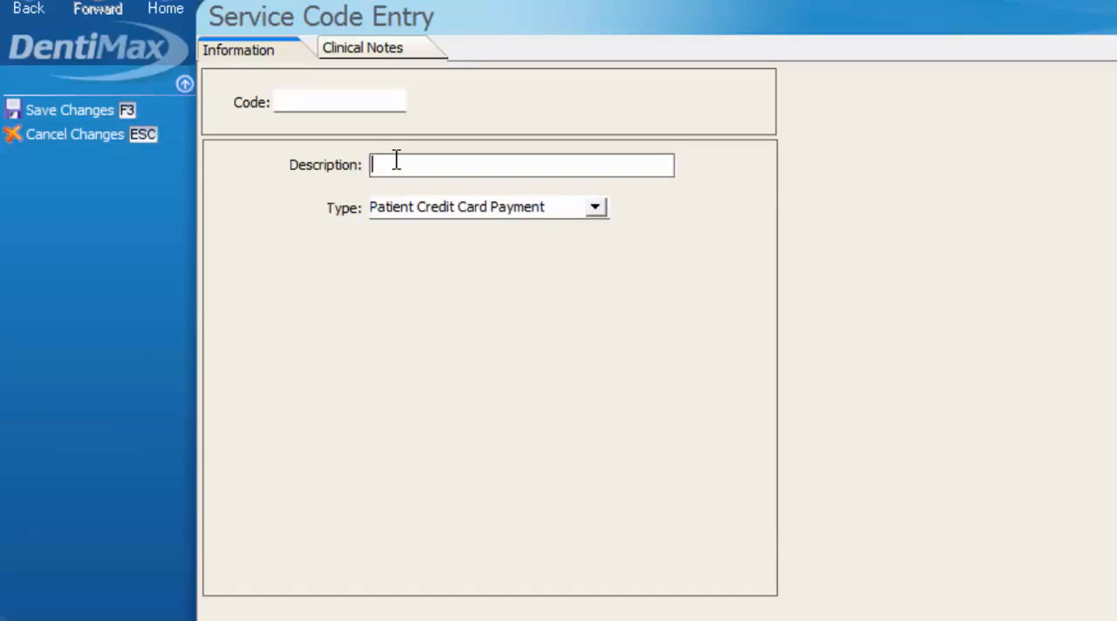
type("Patient refund via CC")
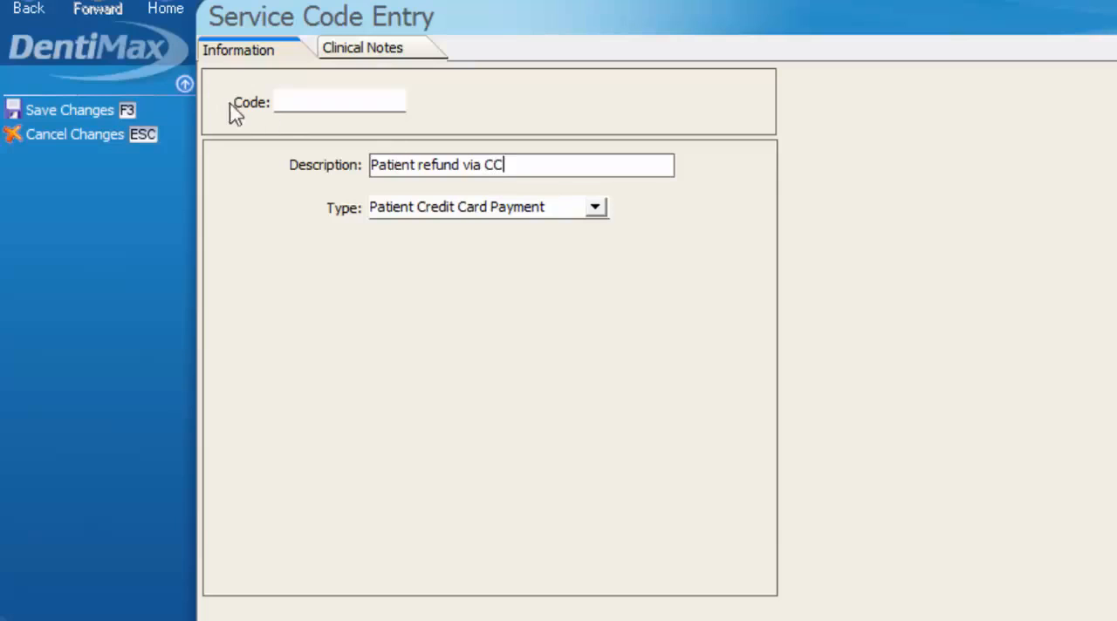
left_click(297, 101)
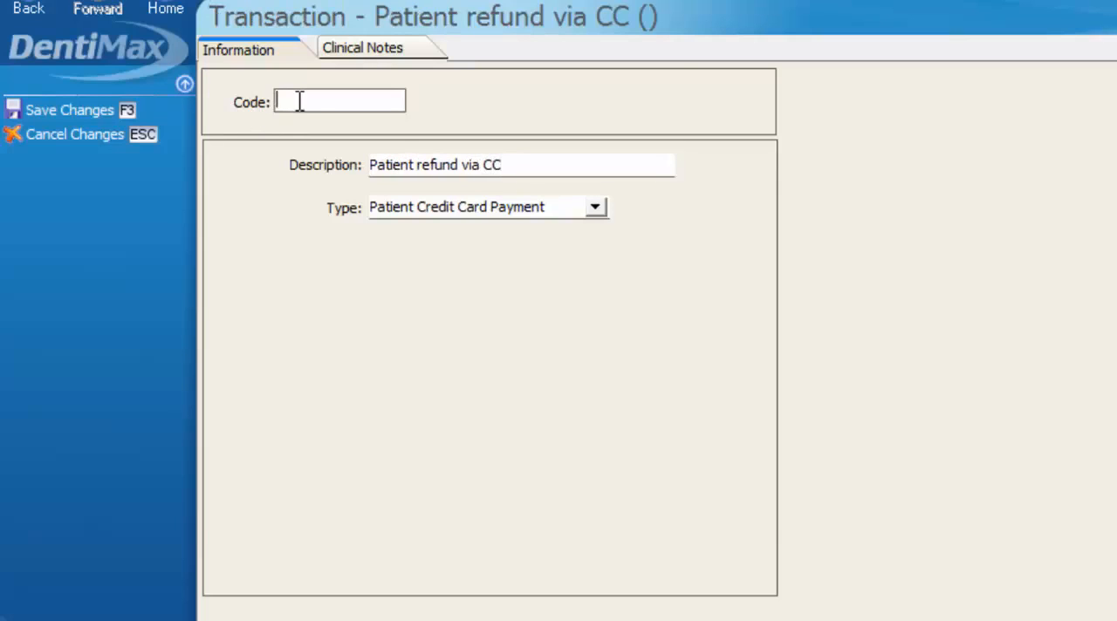
type("CCREFUND")
left_click(82, 113)
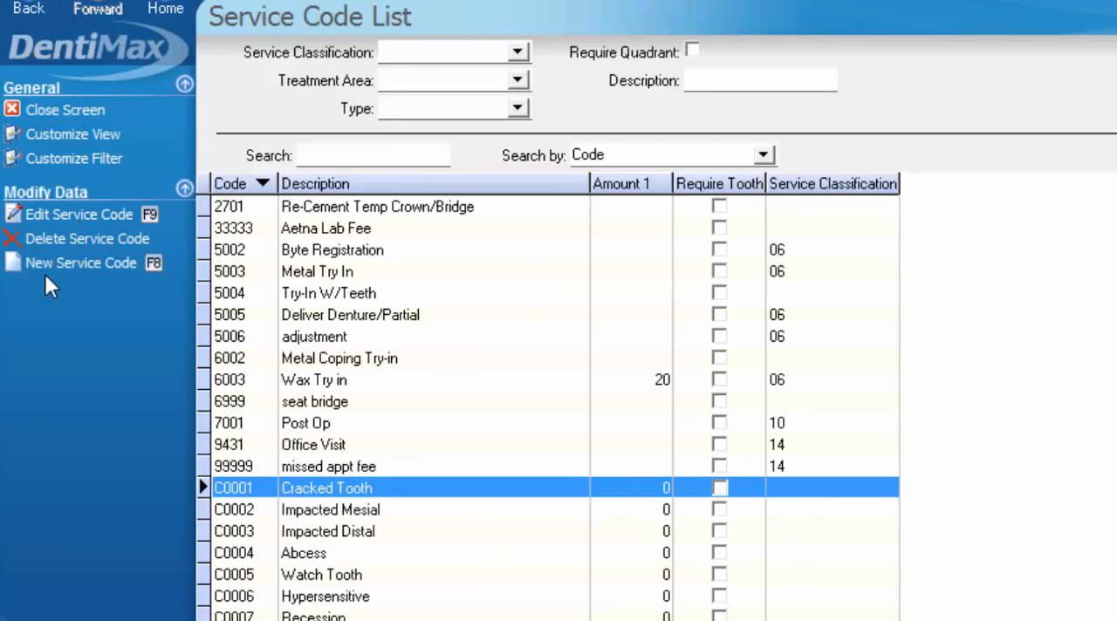
- Add another service code with the code CKREFUND and the description "Patient refund via check"
left_click(84, 267)
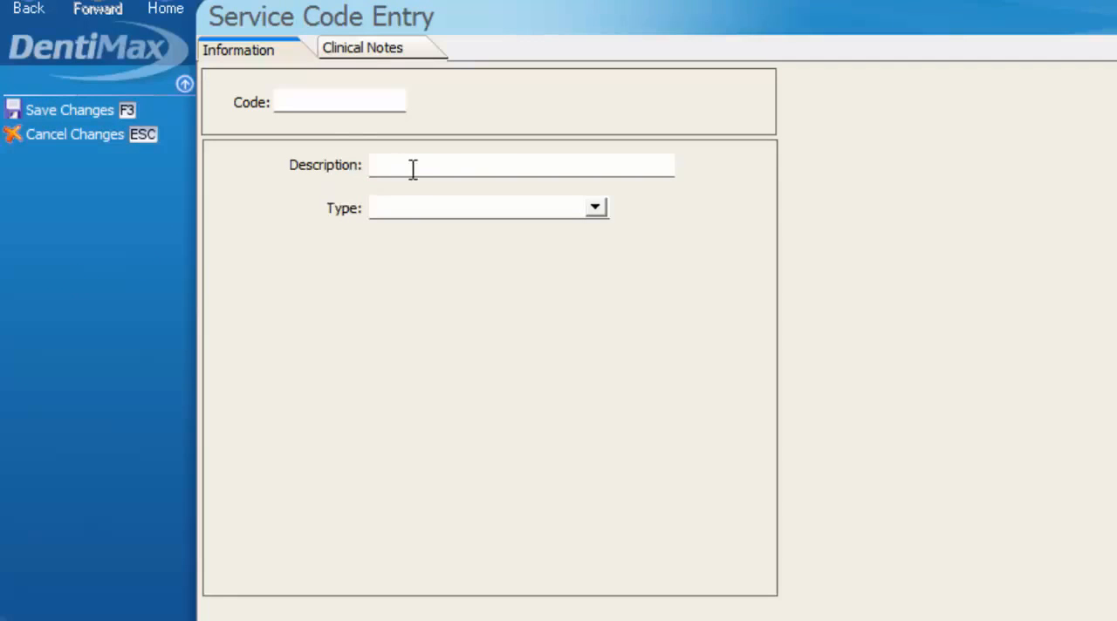
left_click(314, 106)
type("CKREFUND")
key("Tab")
type("Pa")
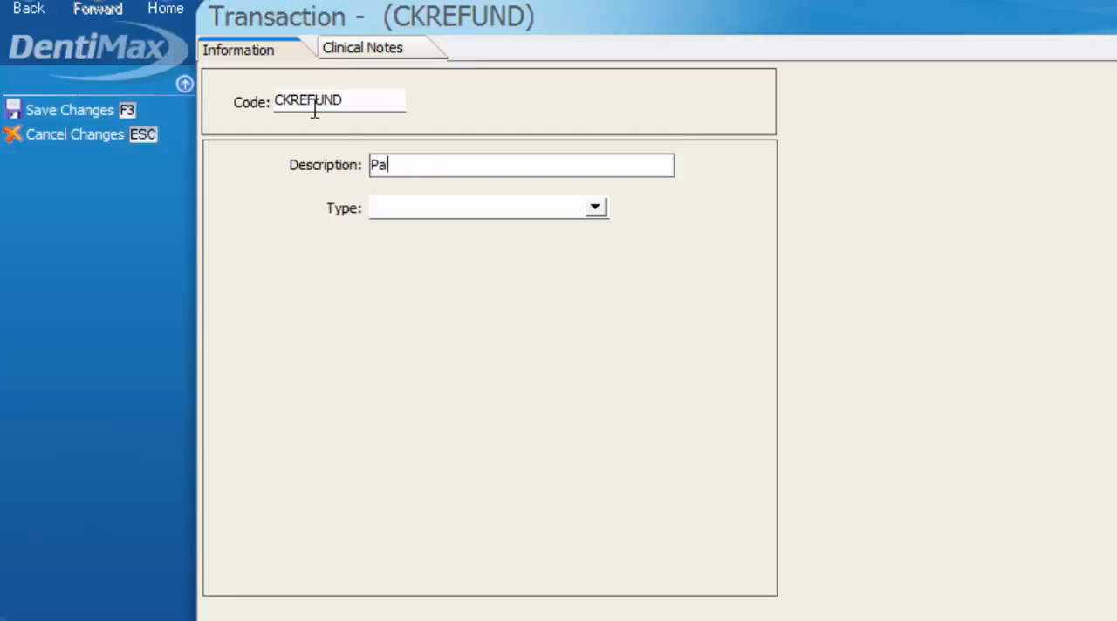
type("tient refund via c")
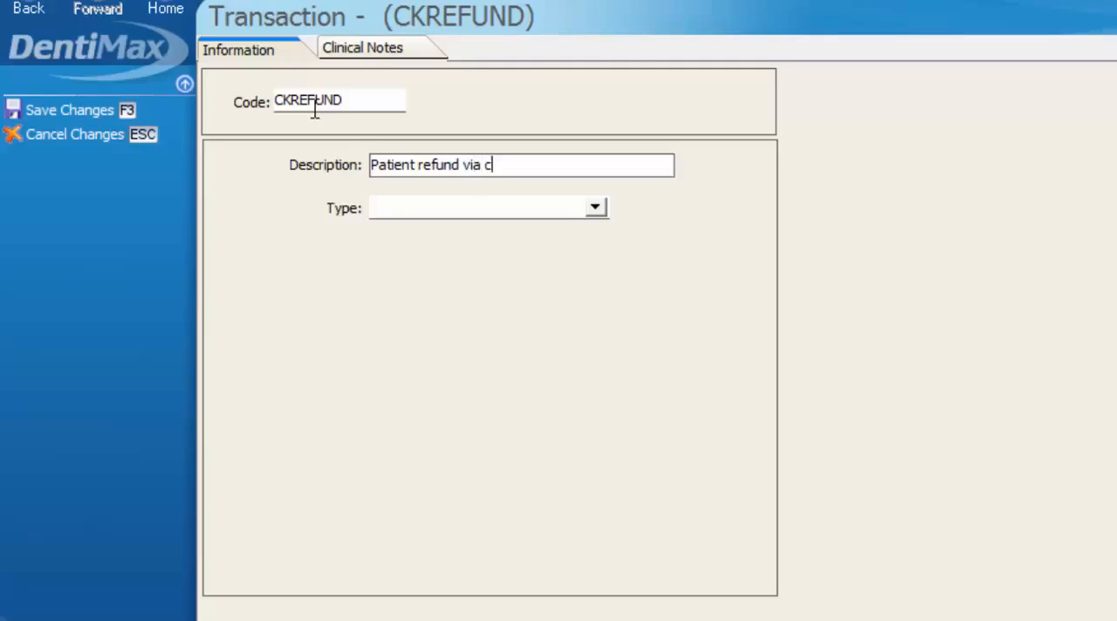
type("heck")
- Set the CKREFUND code's type to Patient Check Payment and save it
left_click(596, 208)
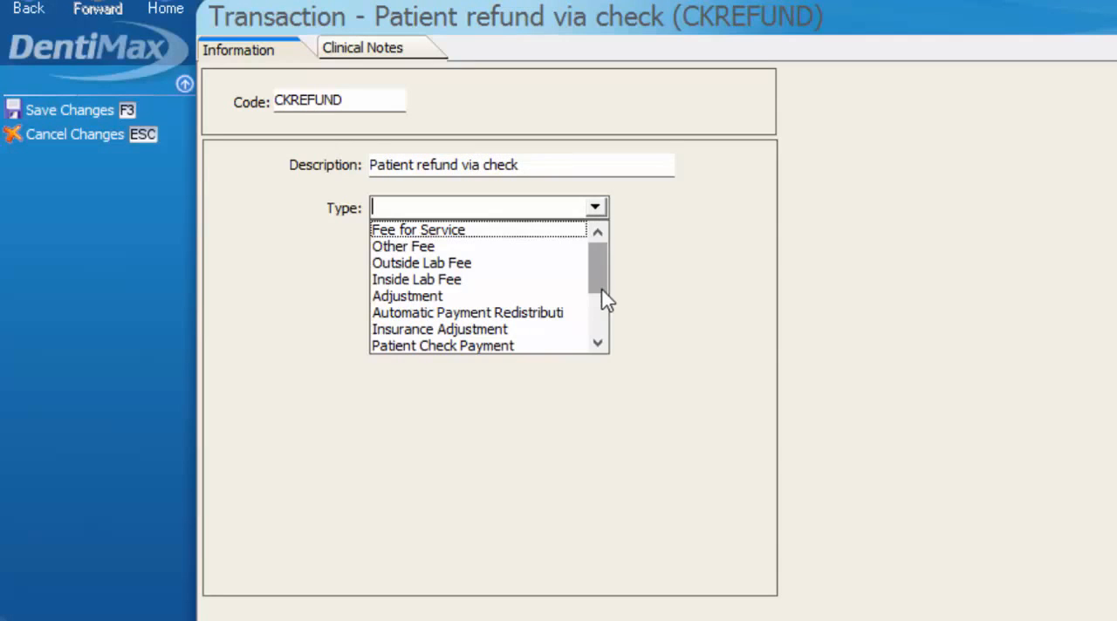
left_click_drag(606, 299, 602, 336)
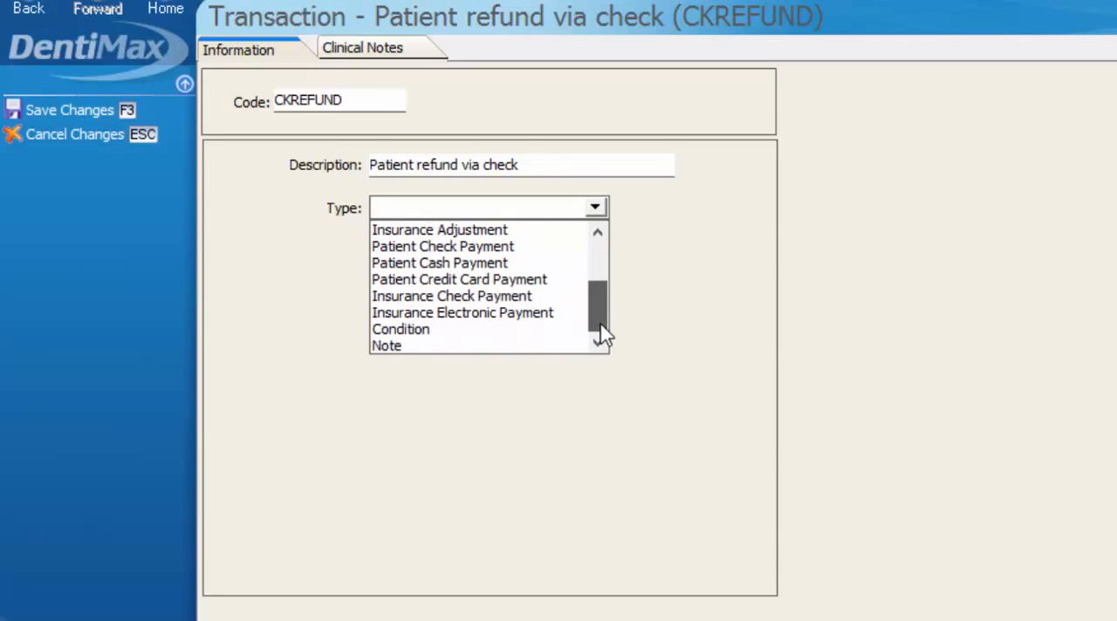
left_click(450, 249)
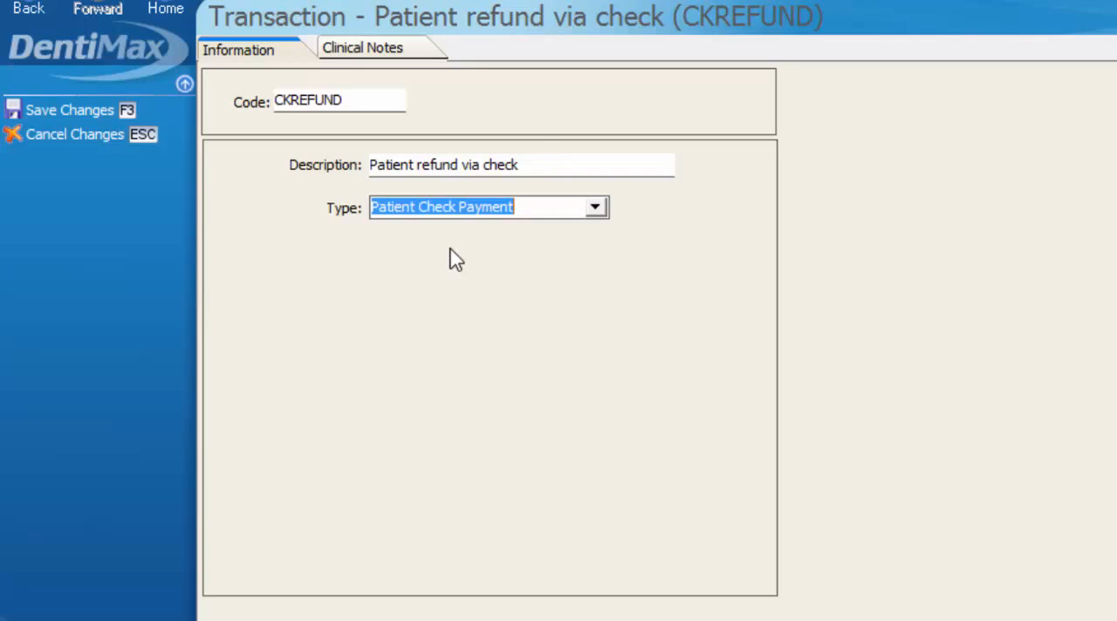
left_click(96, 109)
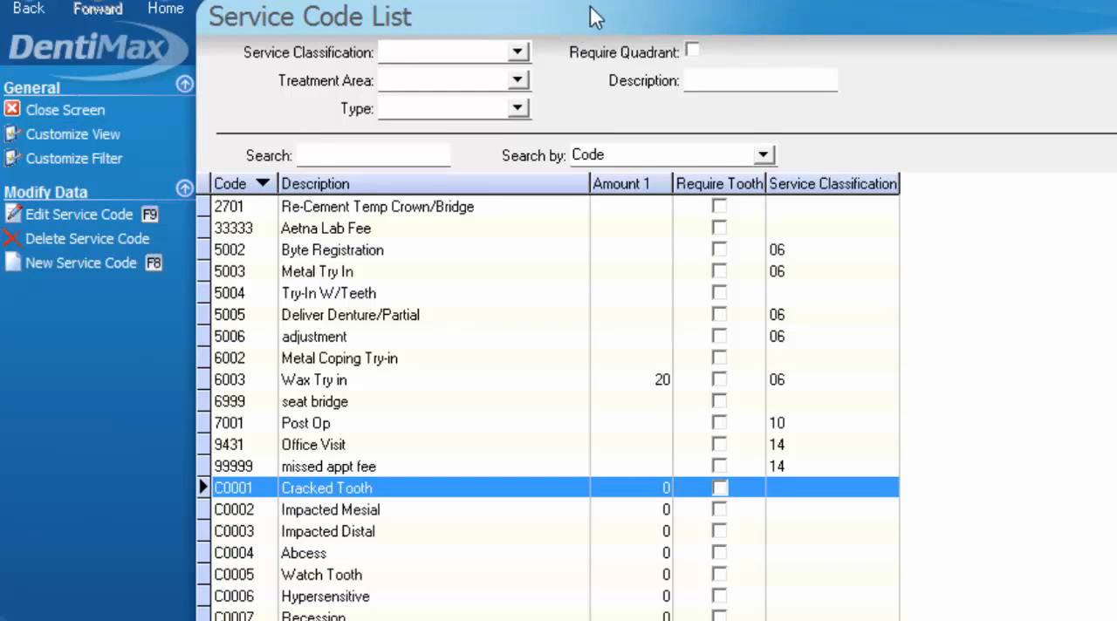
- Open a patient refund from the patient's ledger and check the available refund codes for CCREFUND and CKREFUND
left_click(608, 19)
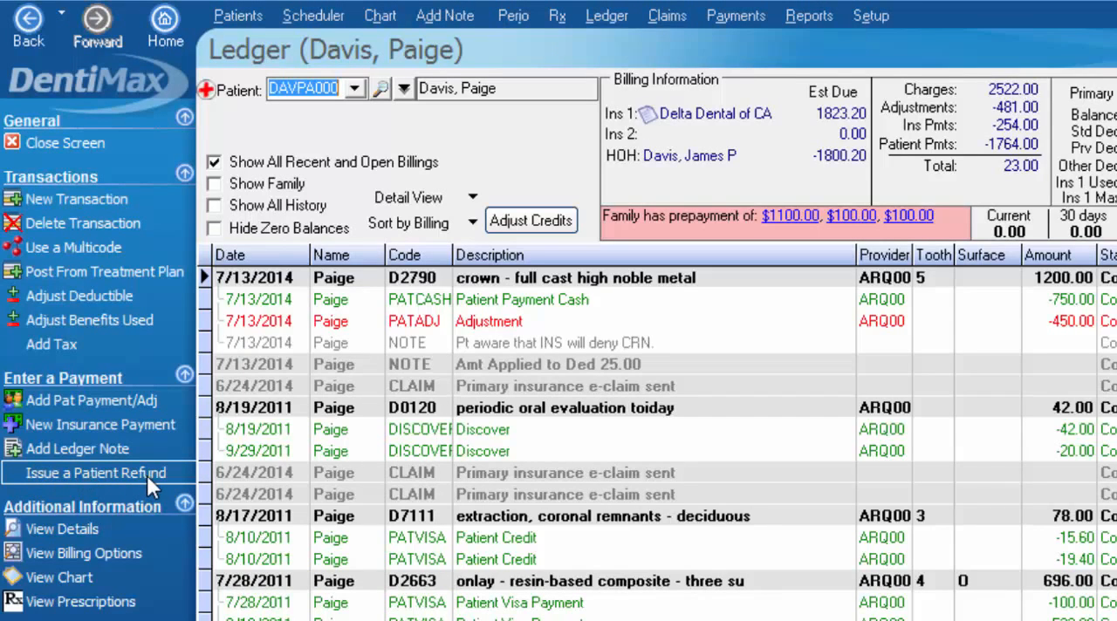
left_click(147, 476)
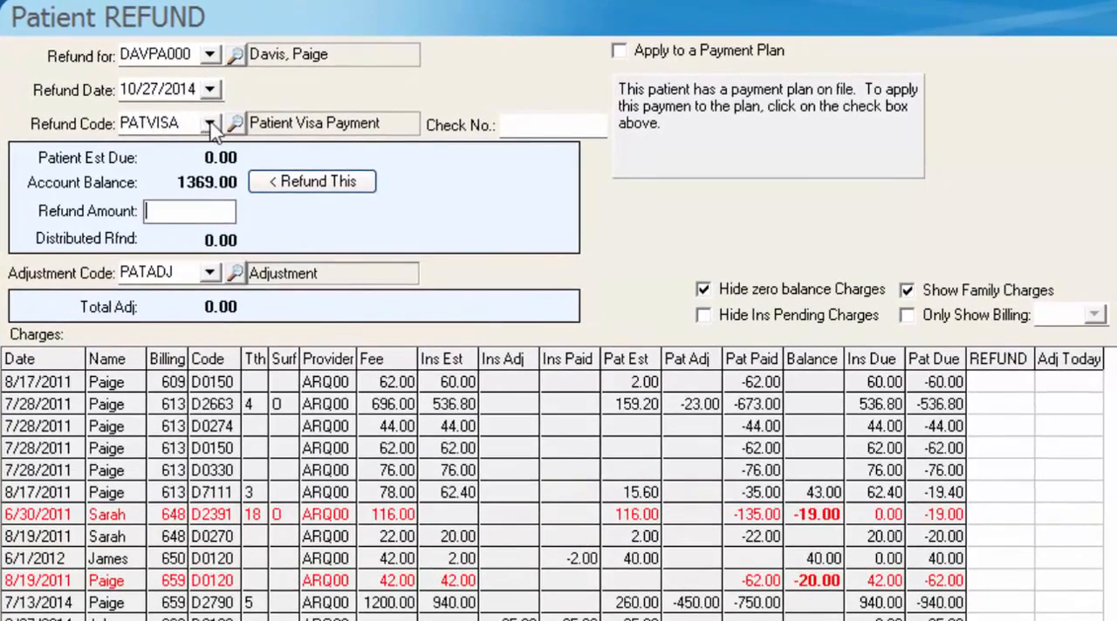
left_click(365, 147)
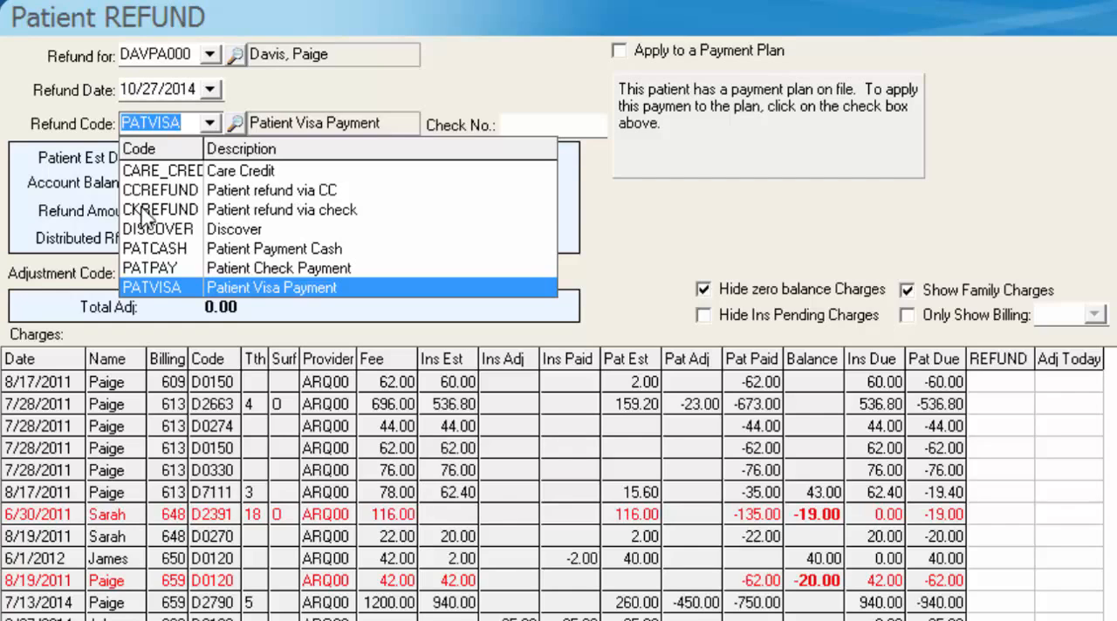
left_click(214, 210)
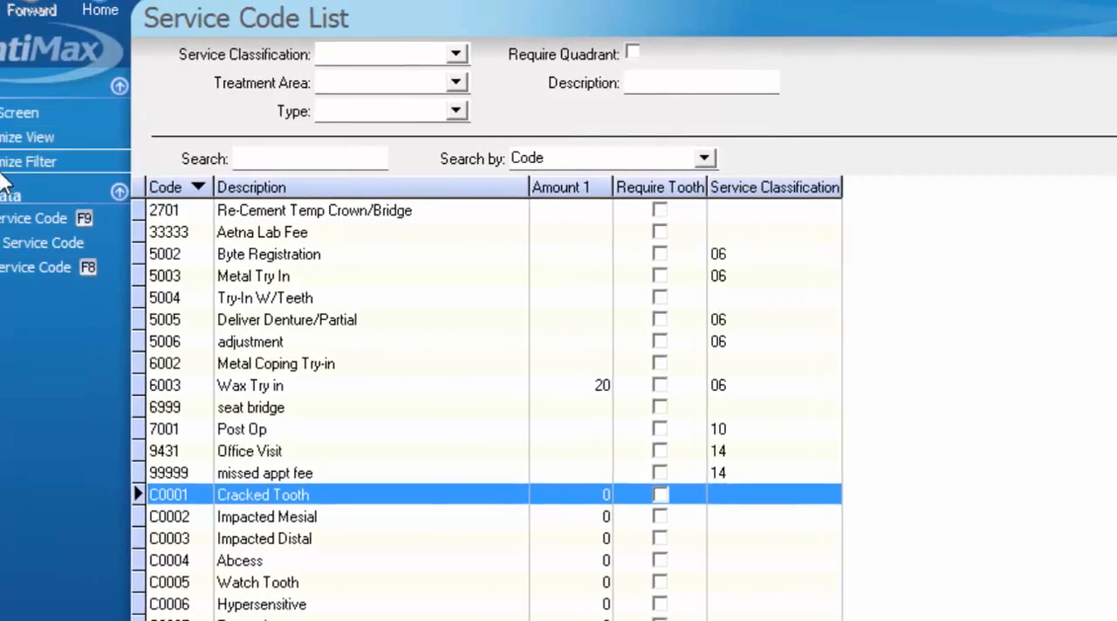
- Start a new Fee for Service code in the Service Code List with category 14 (Other), marked Do Not Bill Insurance
left_click(58, 267)
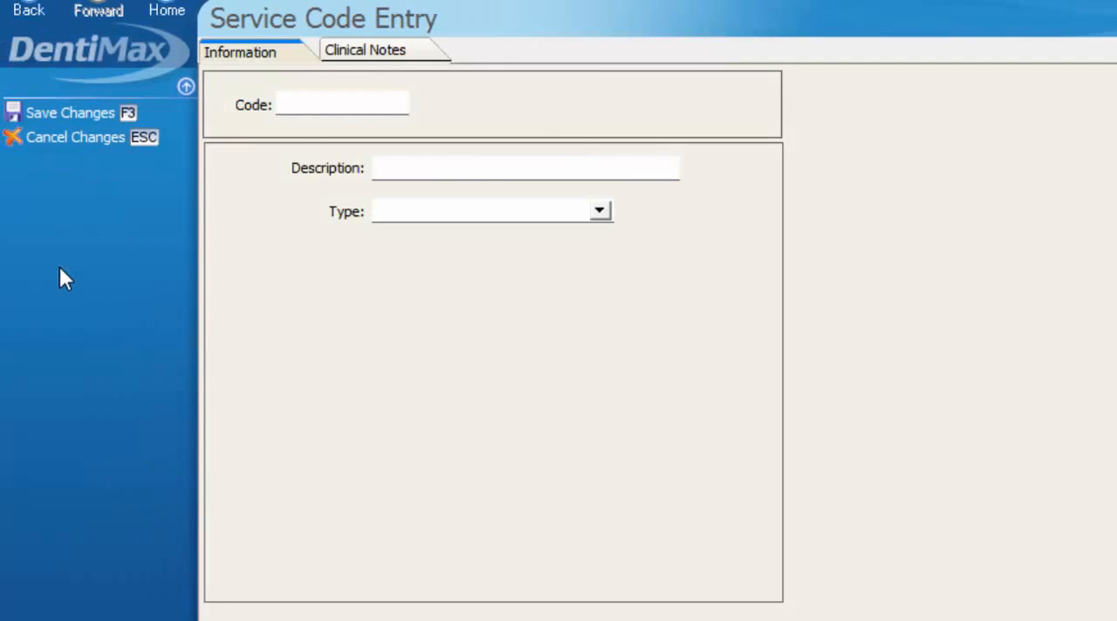
left_click(599, 212)
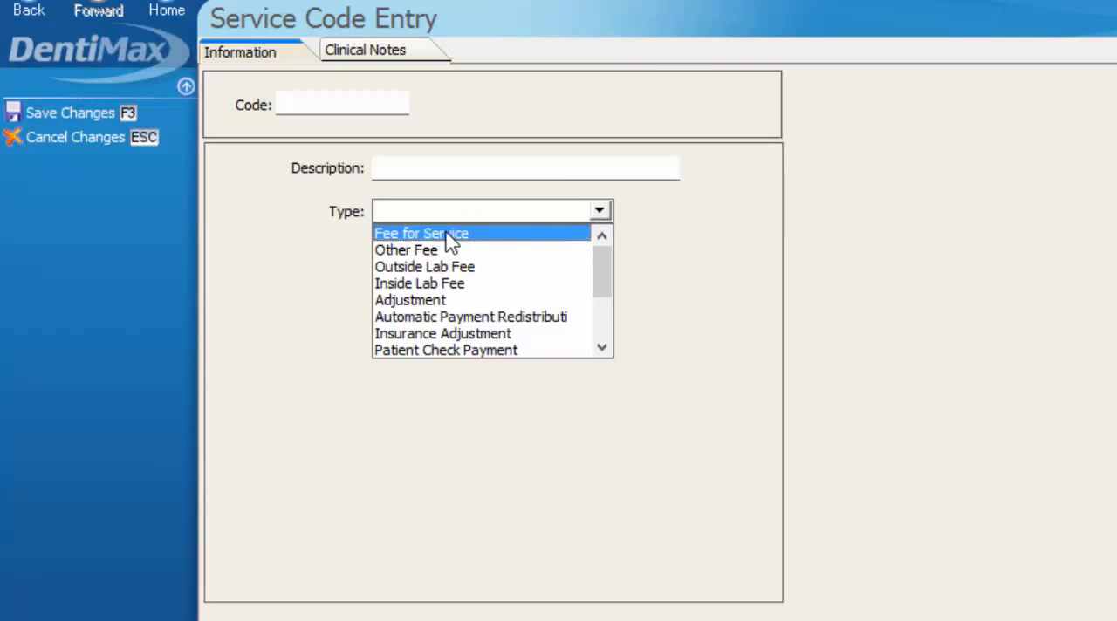
left_click(447, 234)
left_click(454, 259)
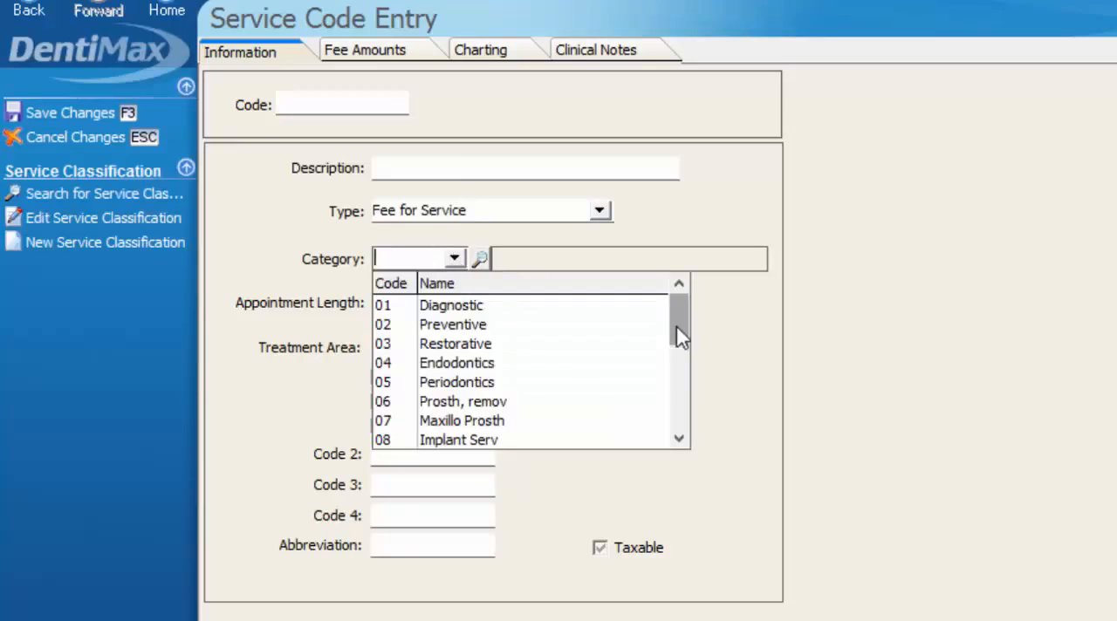
left_click_drag(678, 336, 678, 431)
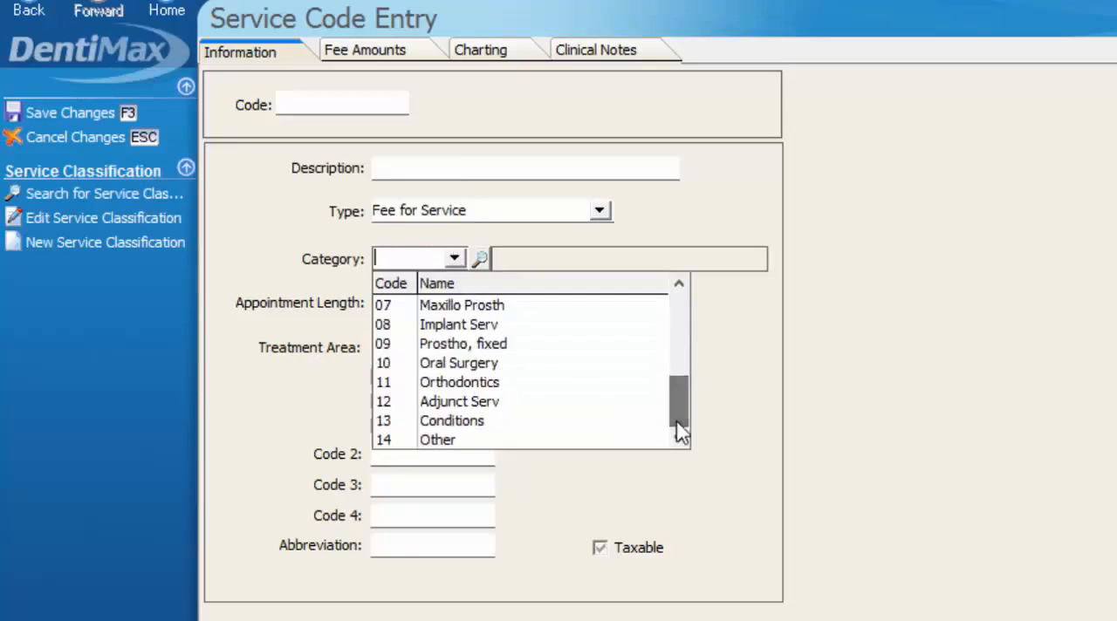
left_click(426, 440)
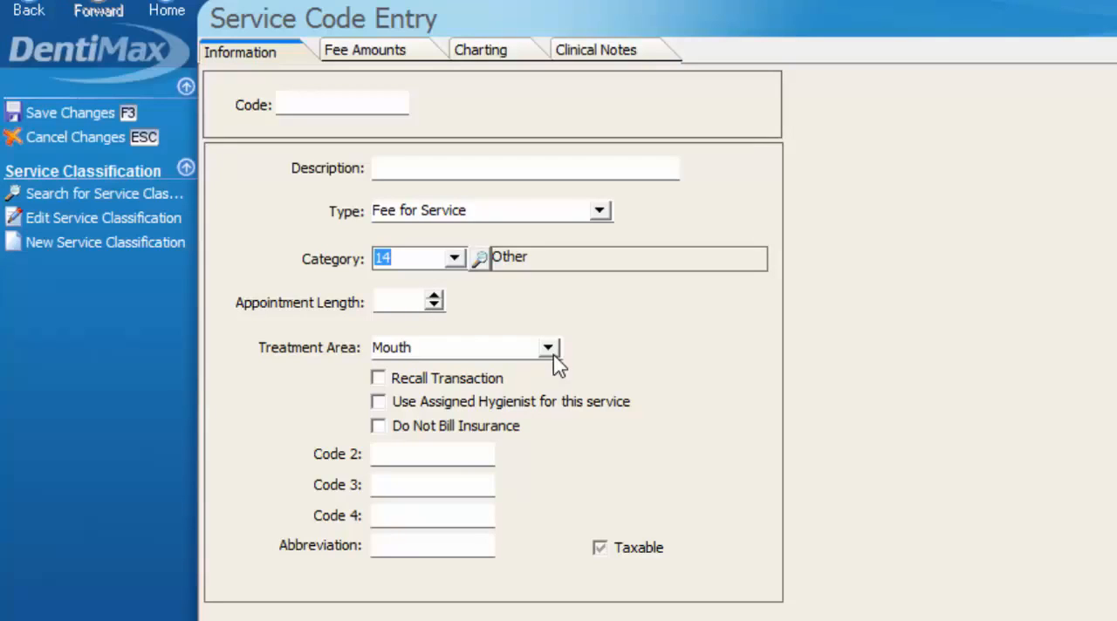
left_click(377, 427)
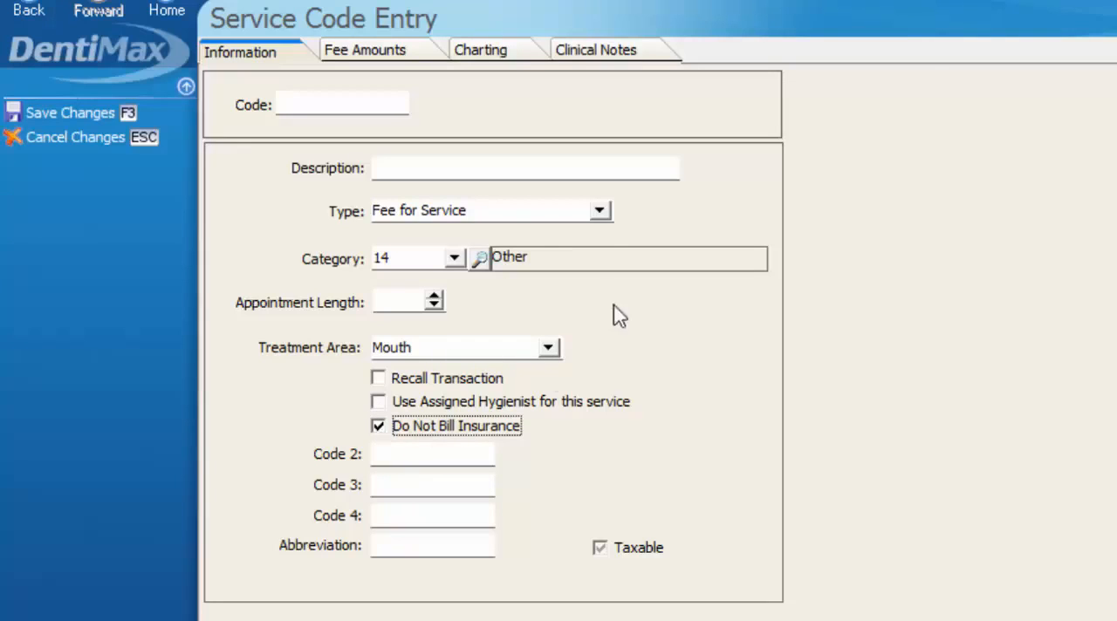
- Enter the description "Electric toothbrush" and the code ECTB for the service code, and save it
left_click(410, 169)
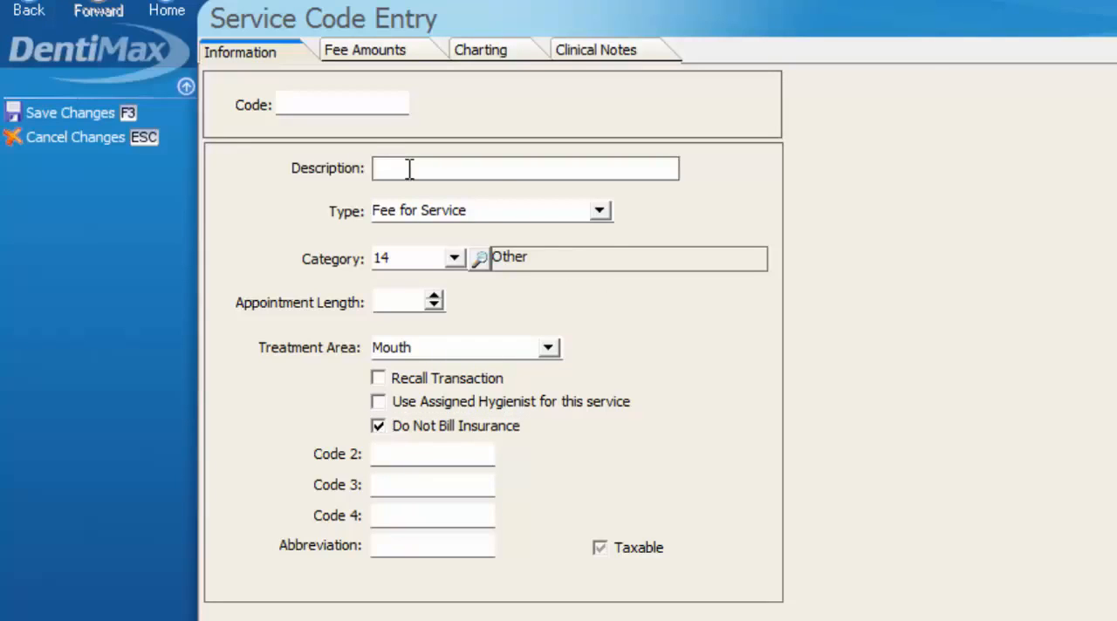
type("Electric toothbrush")
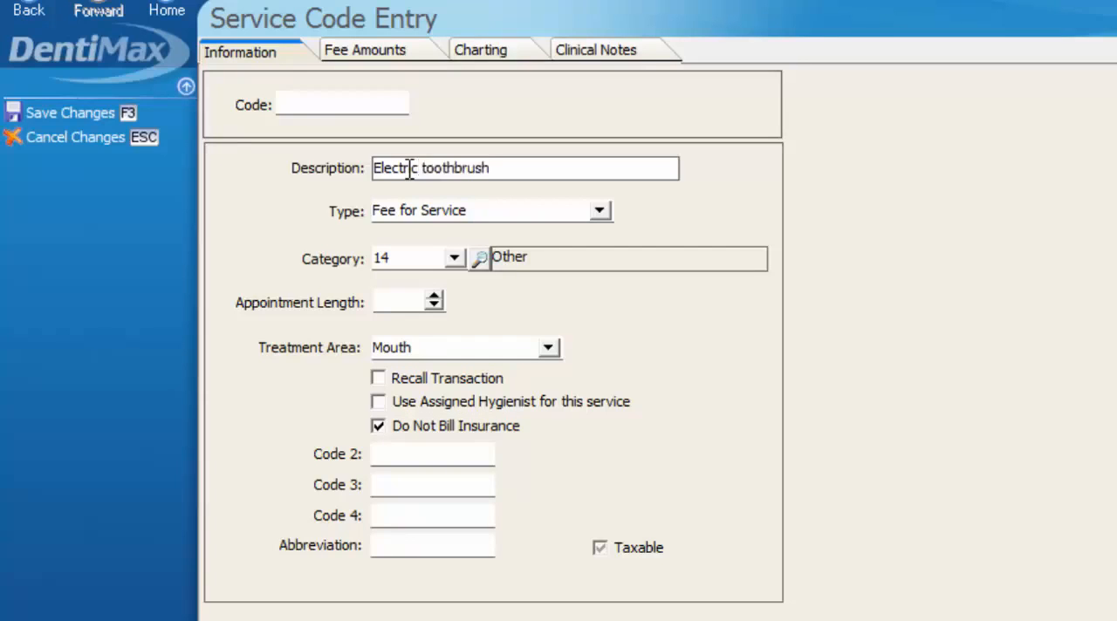
left_click(300, 103)
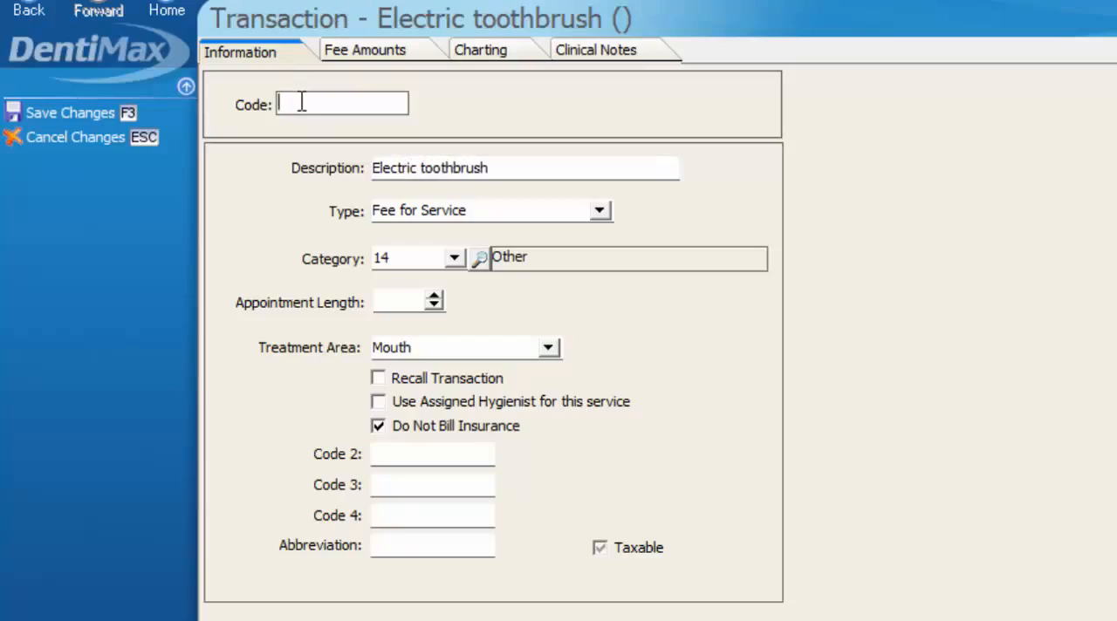
type("ECTB")
left_click(63, 109)
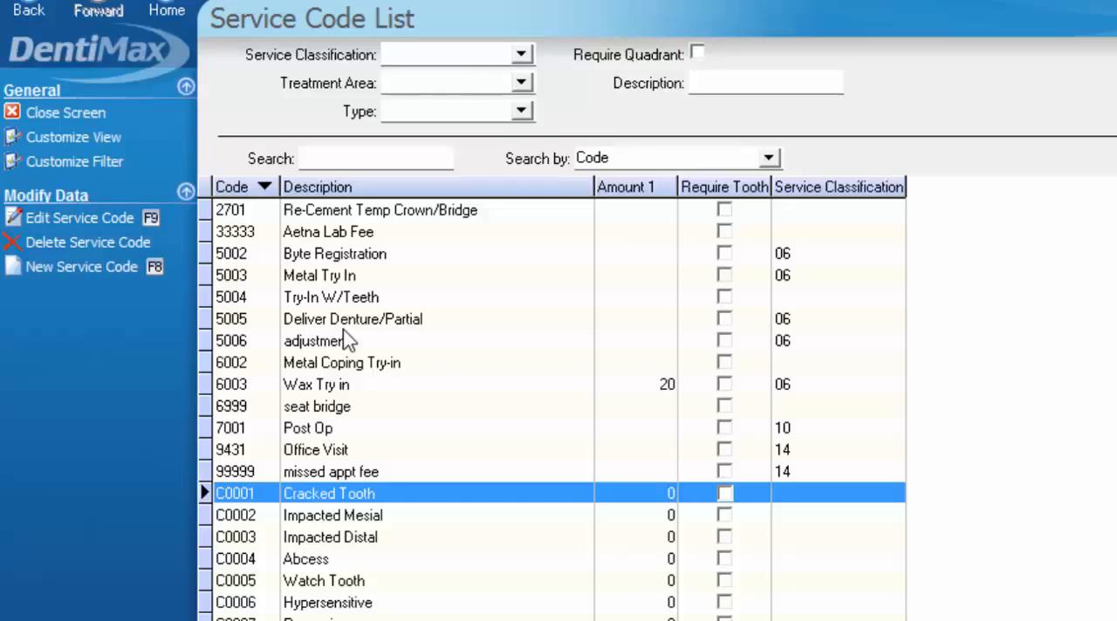
- Start a new service code of type Fee for Service and assign it category 06 (Prosth, remov)
left_click(73, 273)
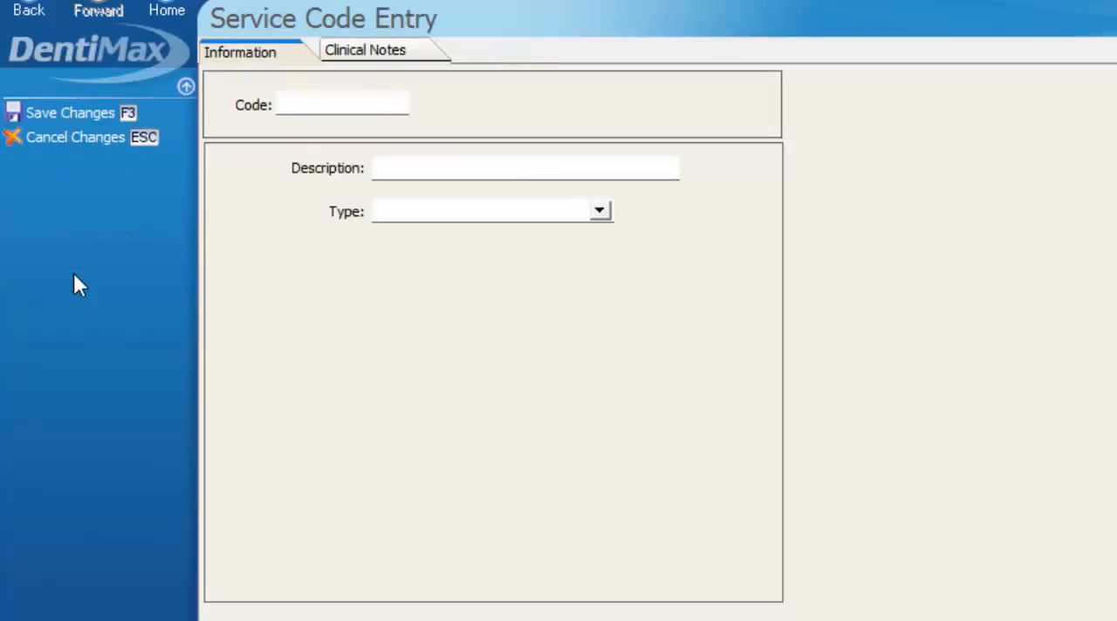
left_click(600, 211)
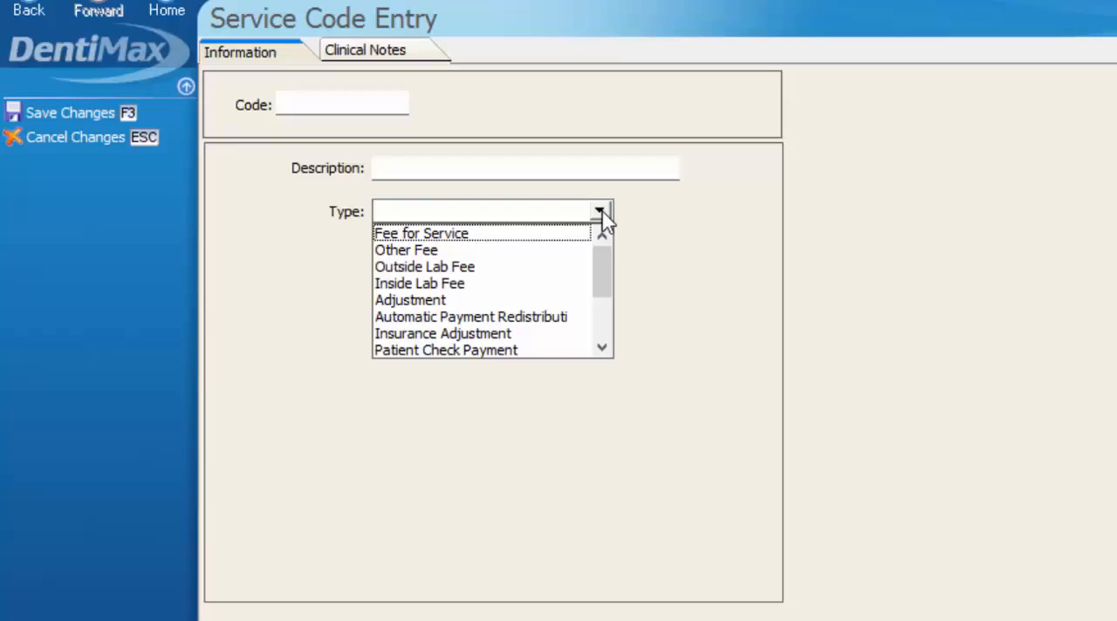
left_click(463, 234)
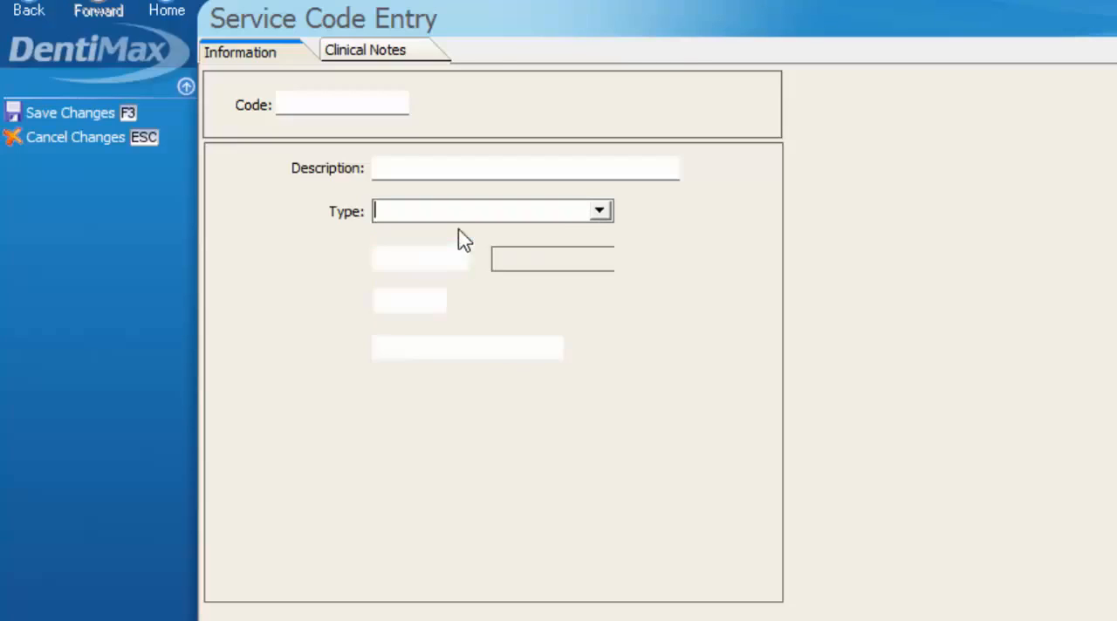
left_click(452, 259)
left_click_drag(676, 337, 676, 454)
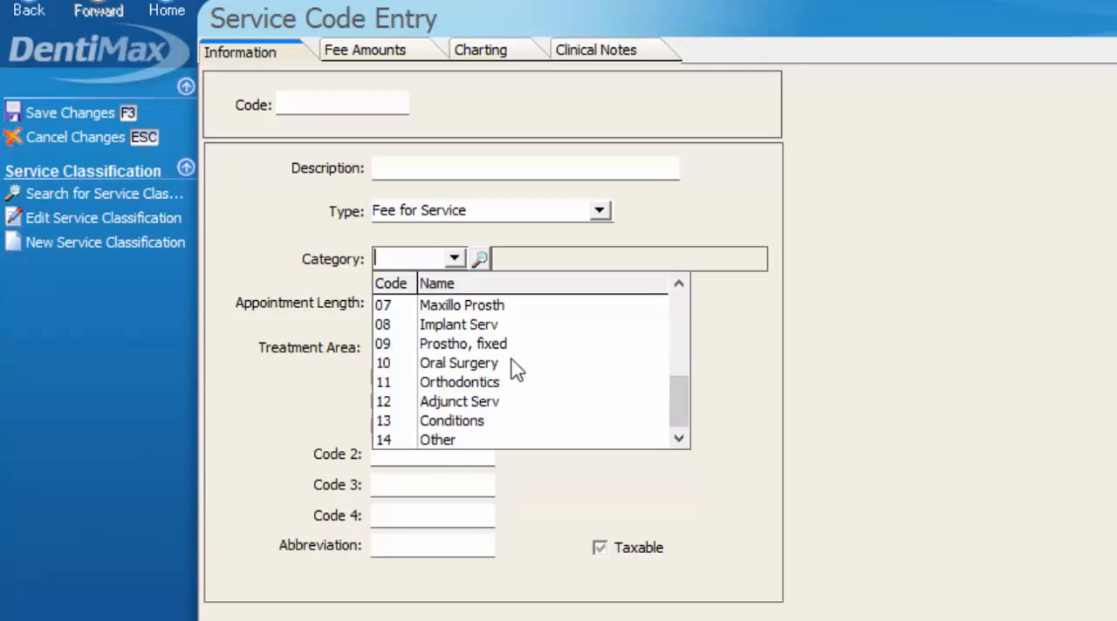
scroll(489, 379, "up", 1)
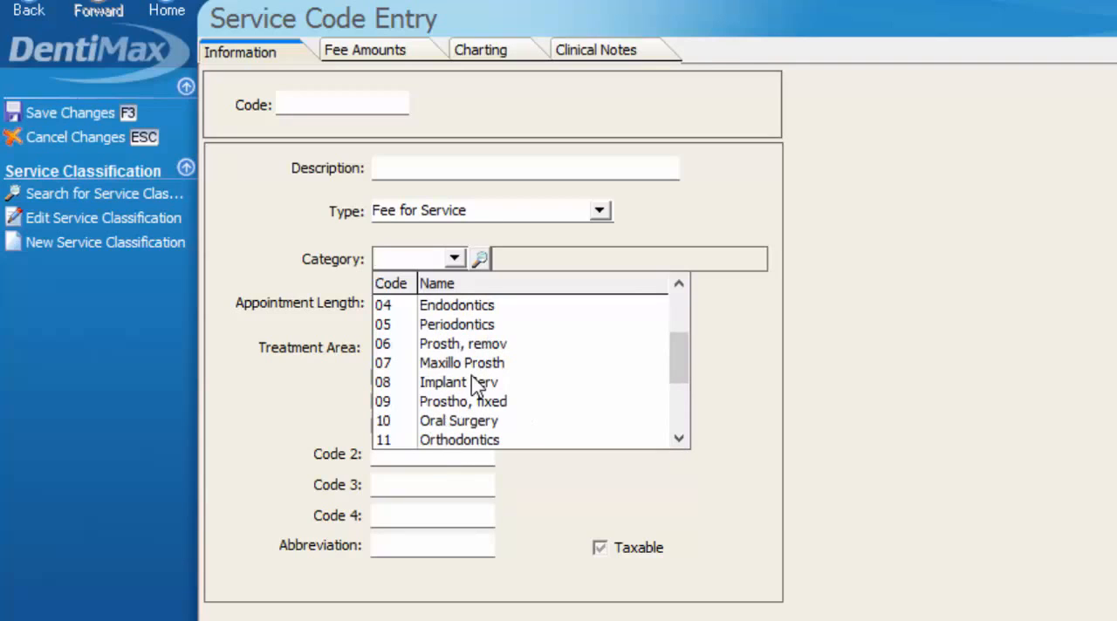
left_click(421, 349)
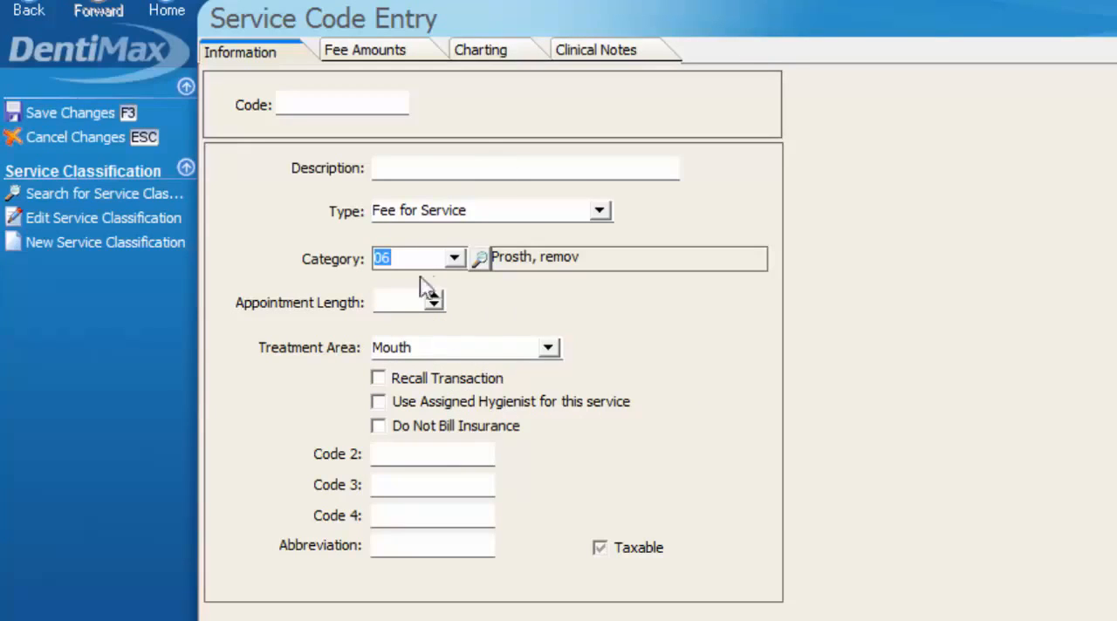
- Check the treatment area options for the new code, keep Mouth, and mark it Do Not Bill Insurance
left_click(405, 170)
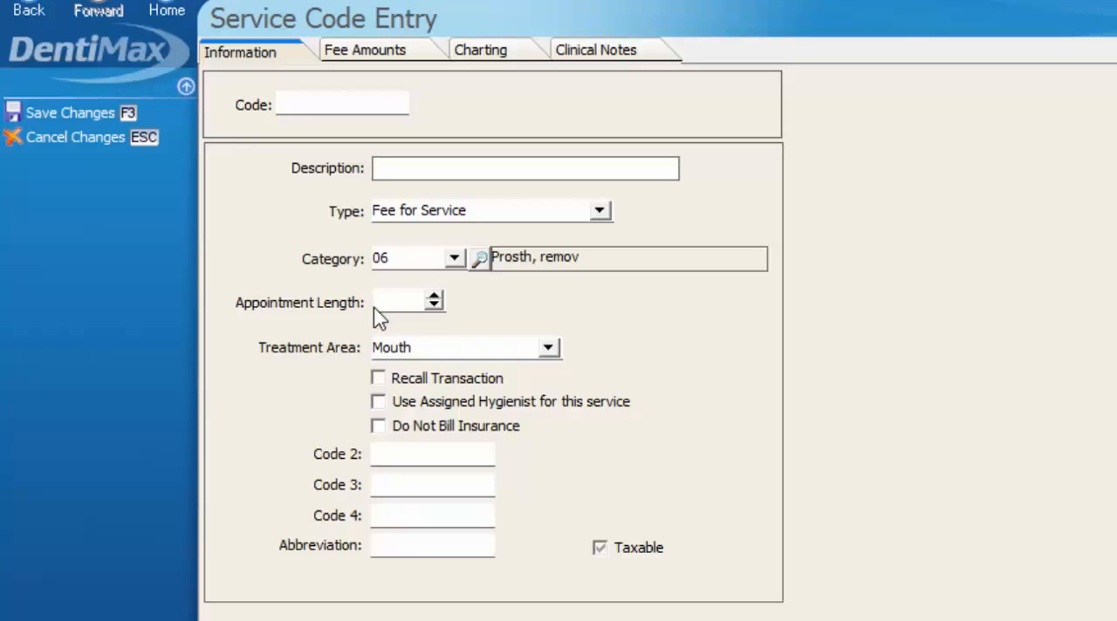
left_click(549, 350)
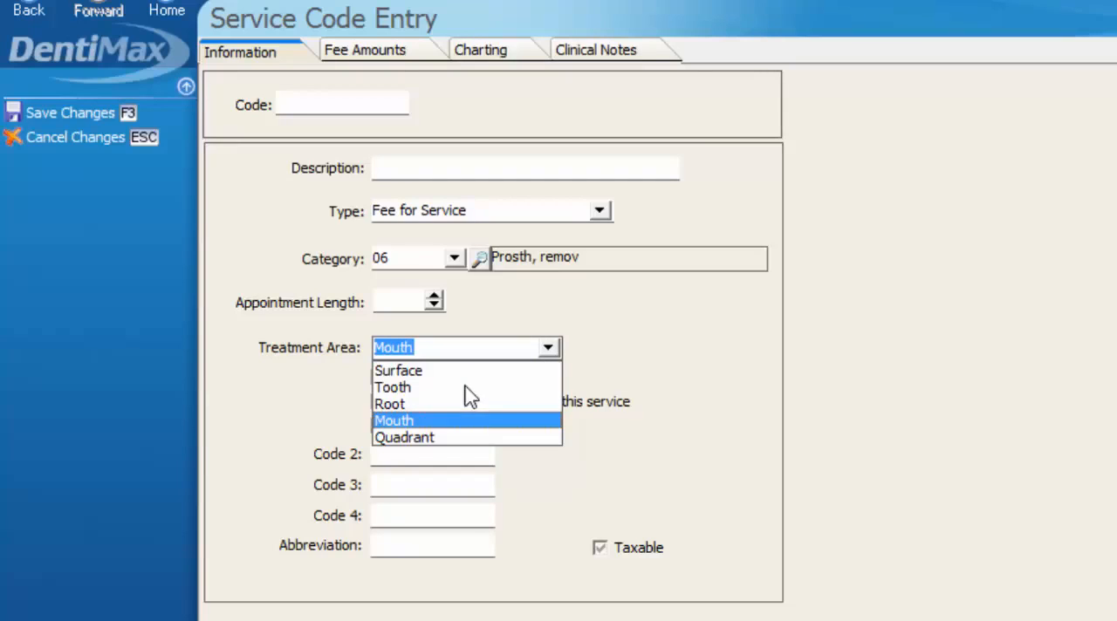
left_click(704, 366)
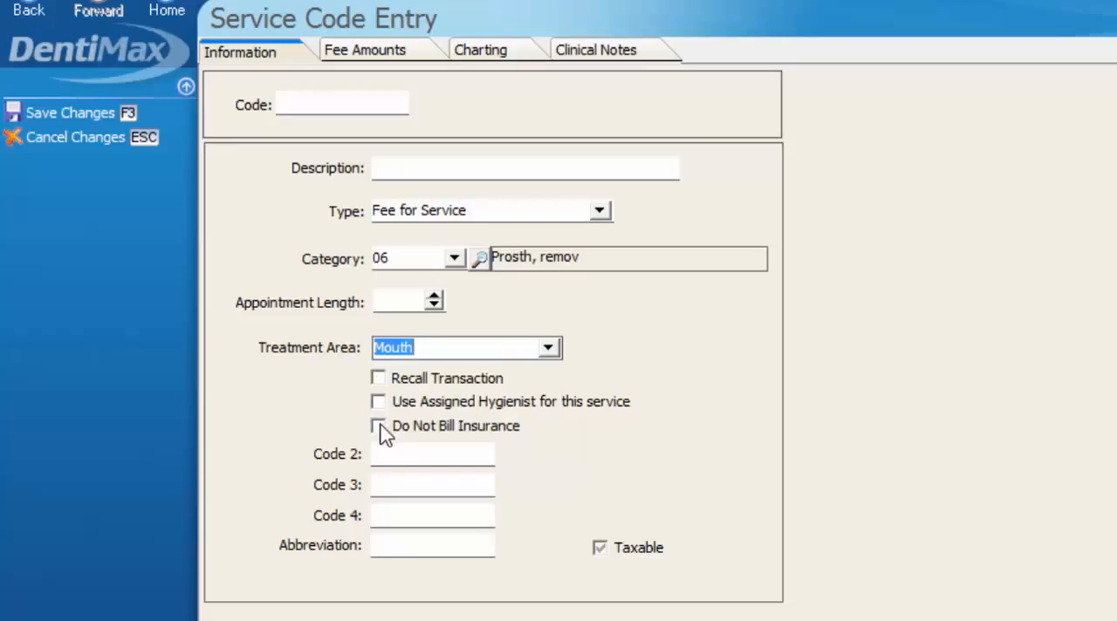
left_click(376, 427)
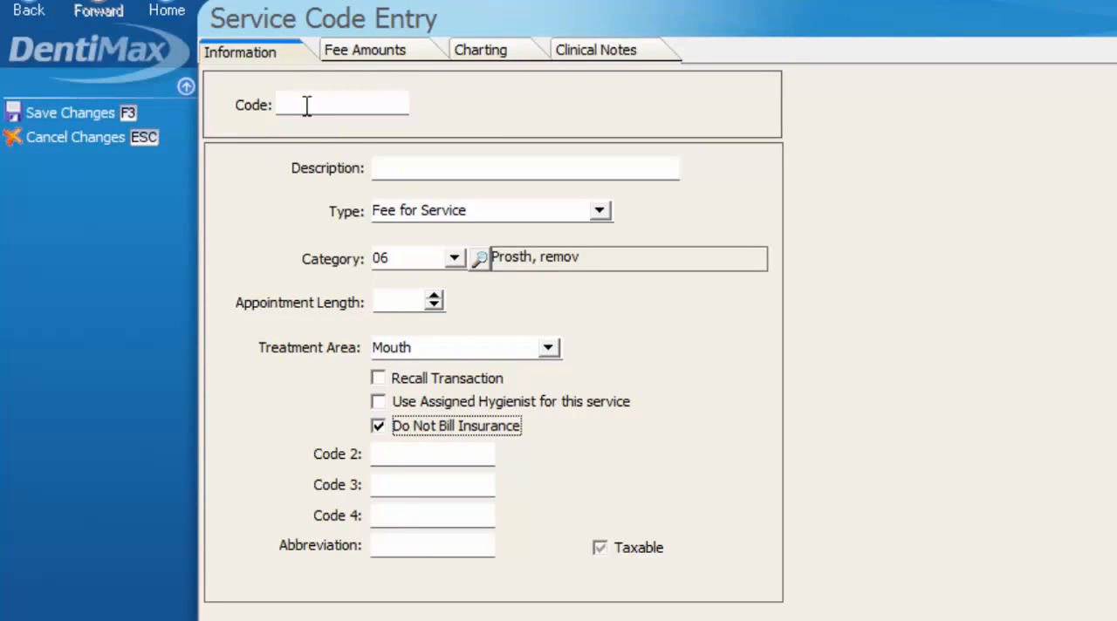
- Enter a UCR fee amount of 20 for the new service code, and discard the entry without saving
left_click(357, 58)
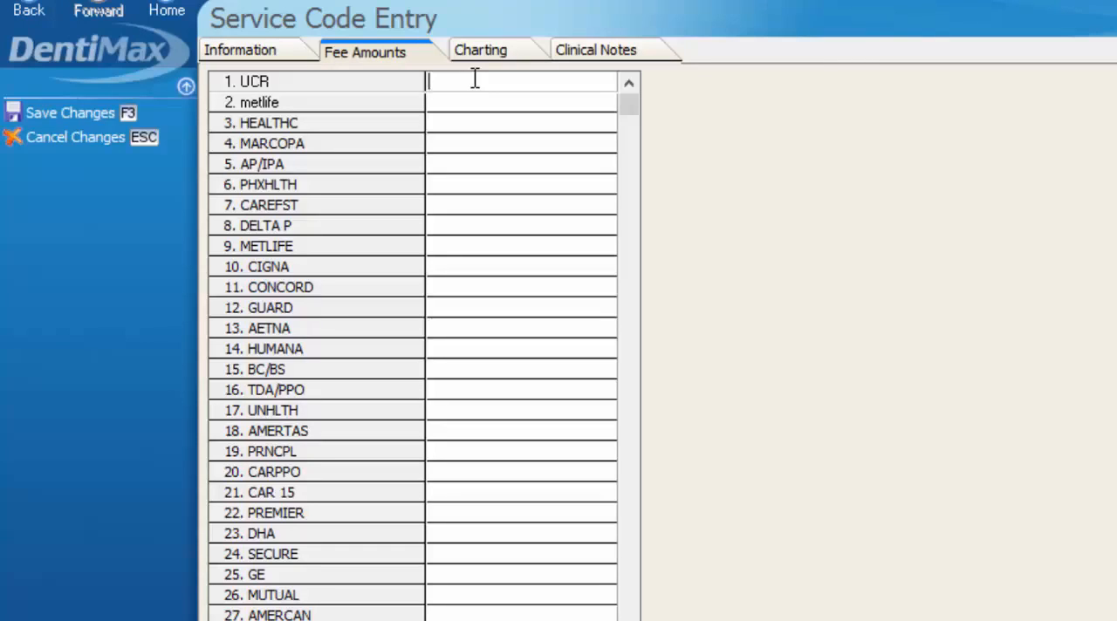
type("20")
left_click(252, 54)
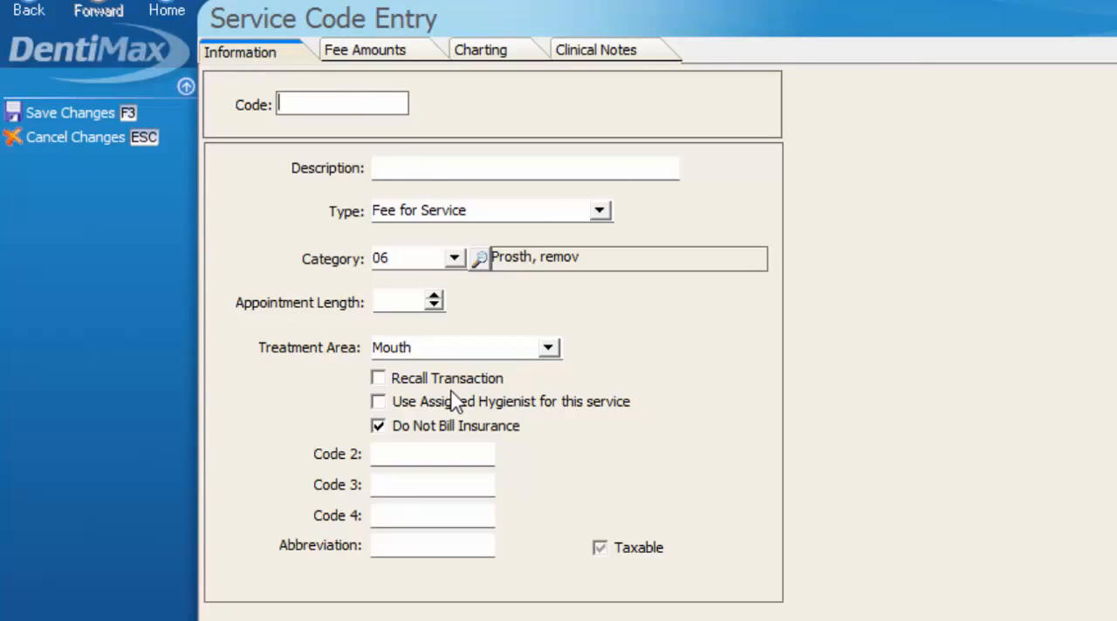
left_click(94, 138)
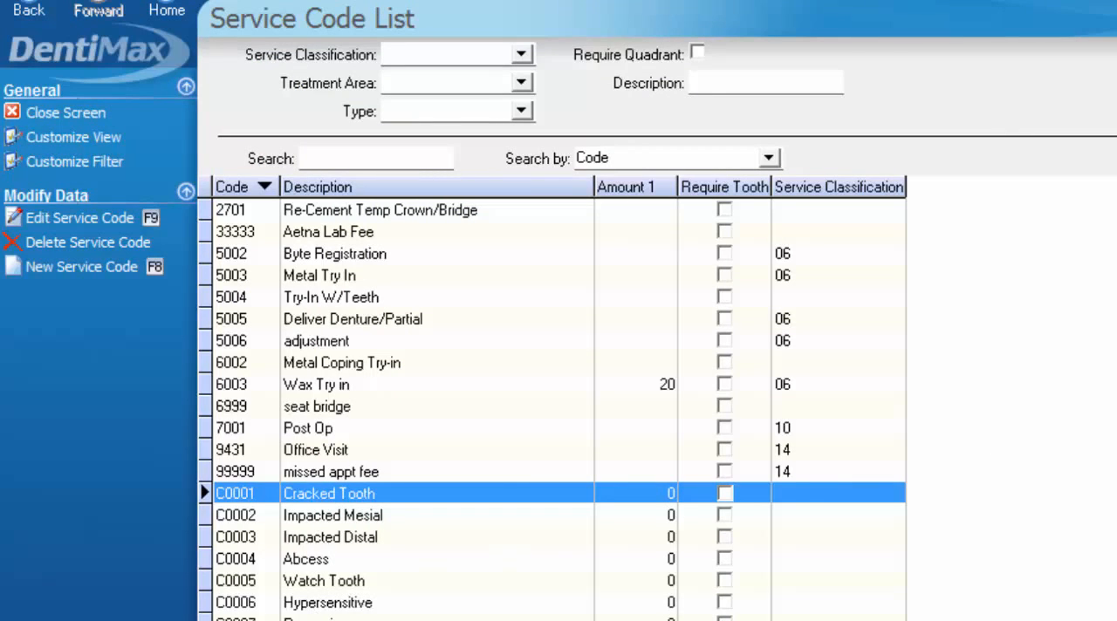
- Start another new service code with the code C0018, following C0017 in the list, and the description "Supranumerary"
scroll(559, 405, "down", 3)
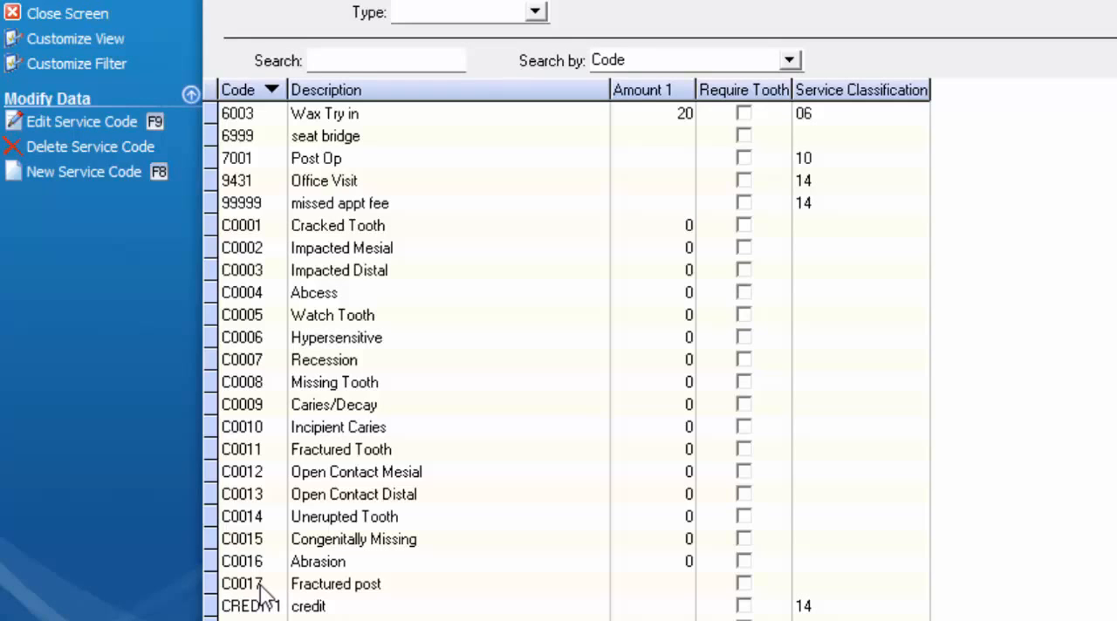
left_click(80, 178)
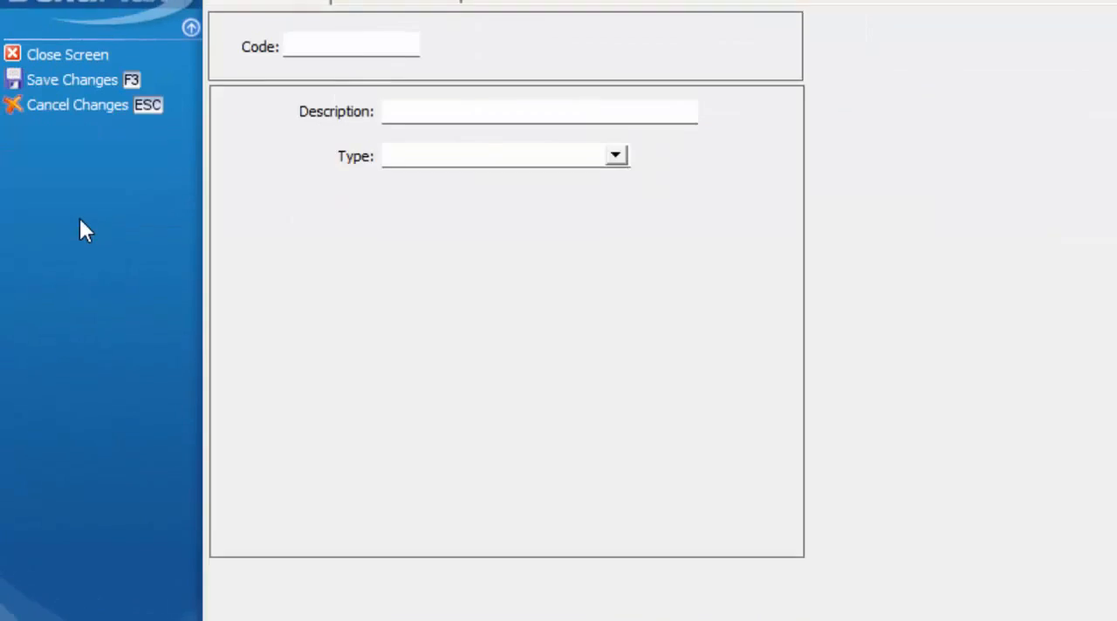
left_click(335, 103)
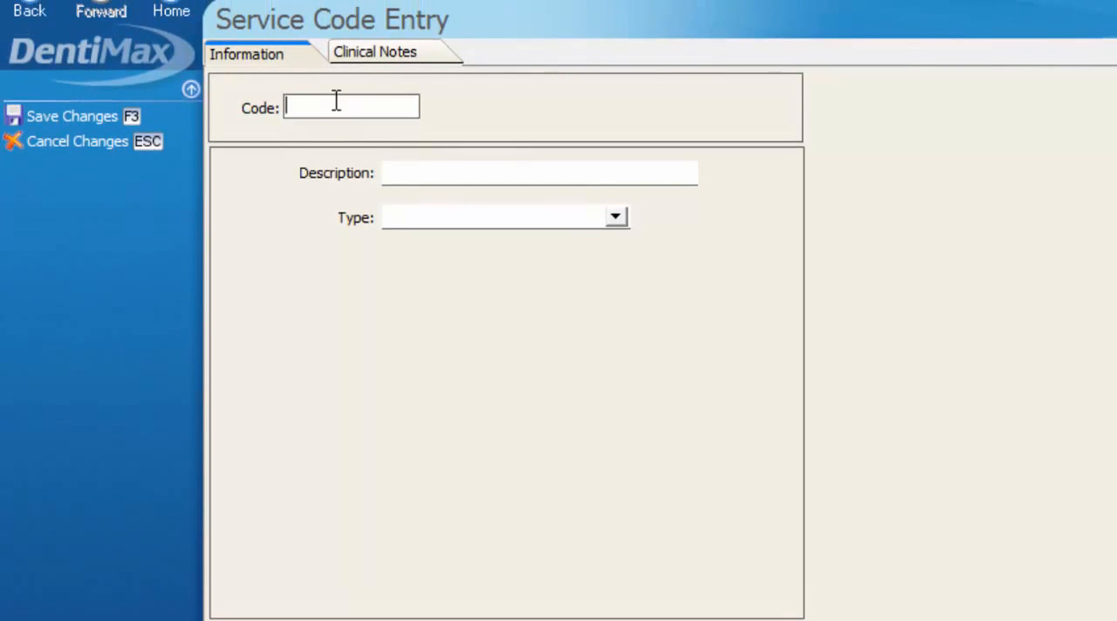
type("C0018")
key("Tab")
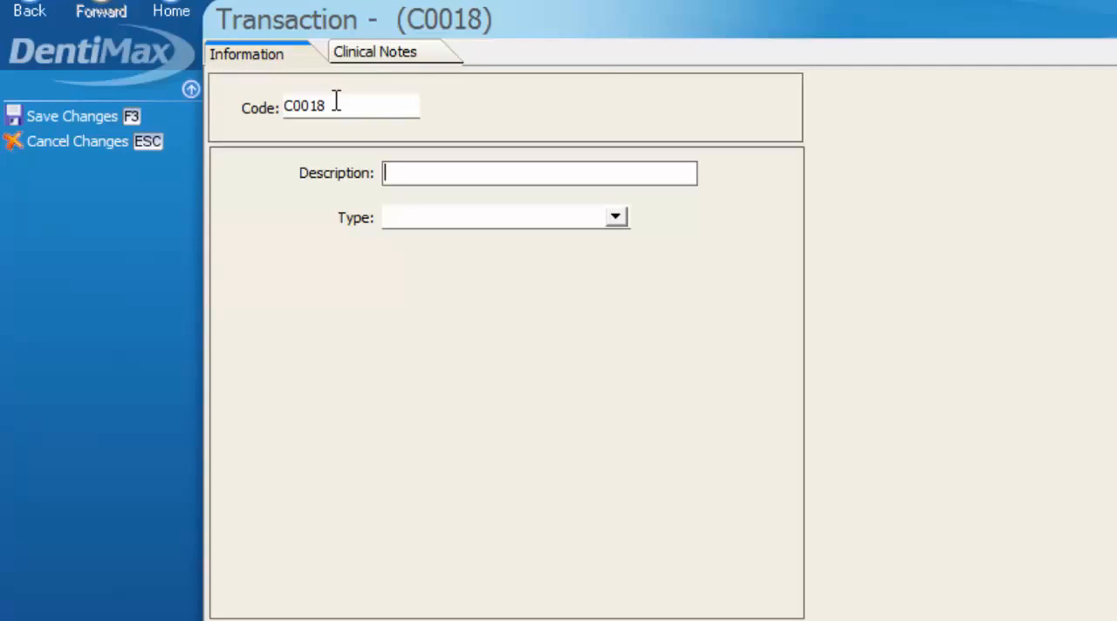
type("Supranumerary")
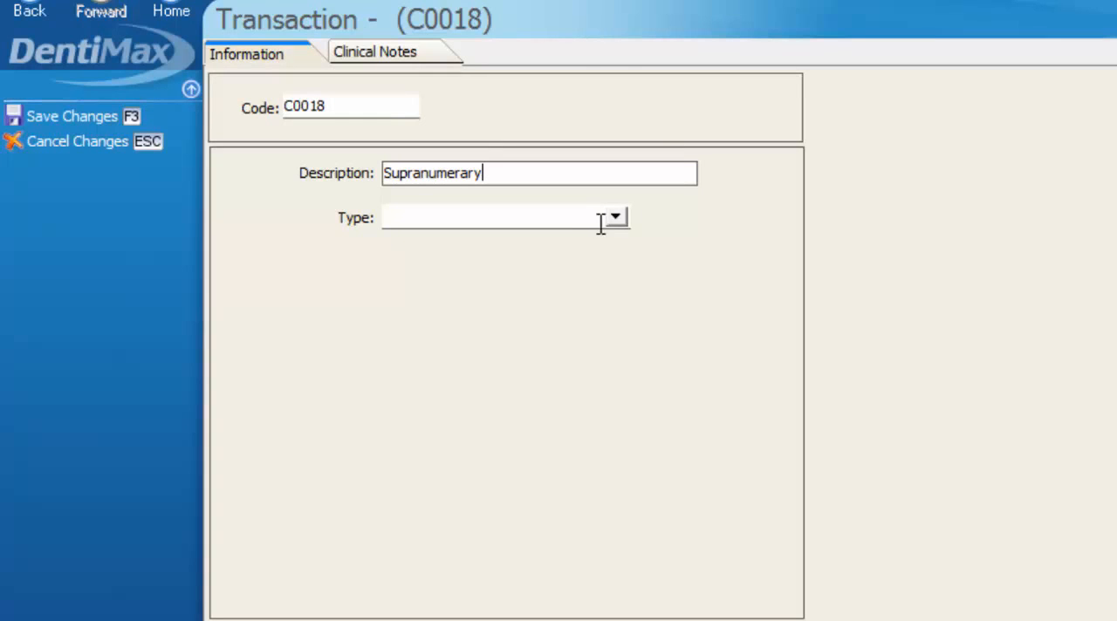
- Set the C0018 code's type to Condition and its treatment area to Tooth
left_click(614, 222)
left_click_drag(614, 262, 615, 321)
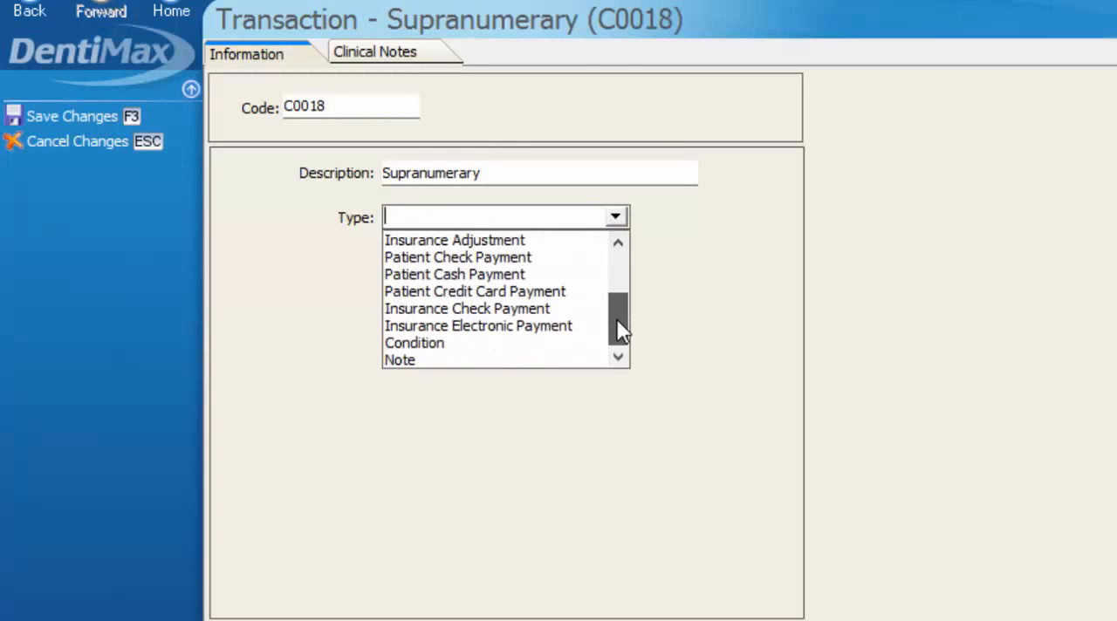
left_click(420, 343)
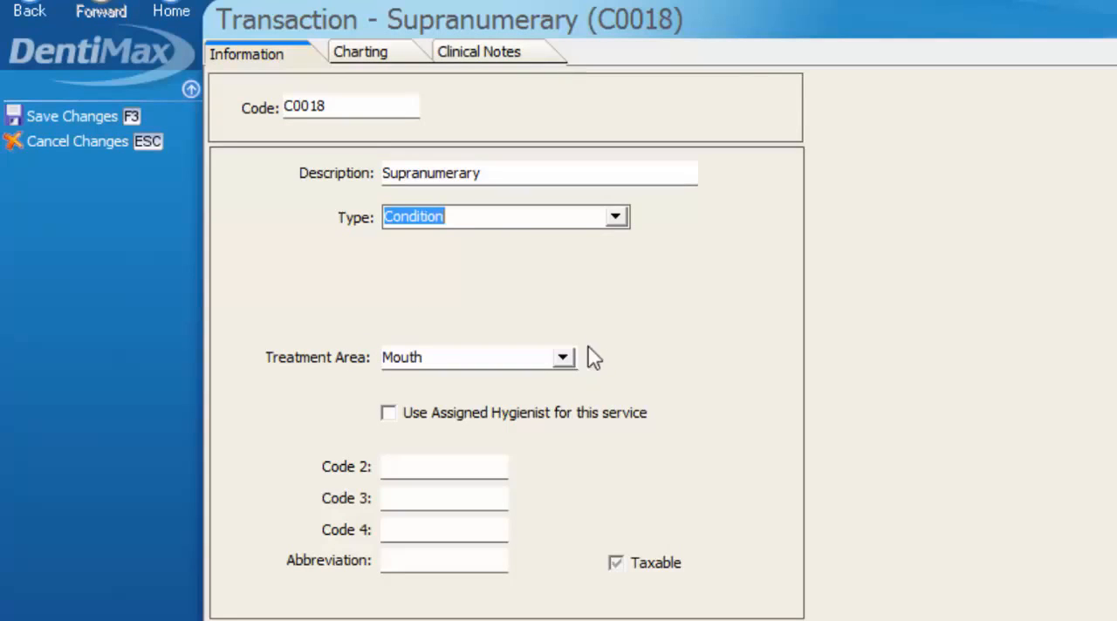
left_click(562, 359)
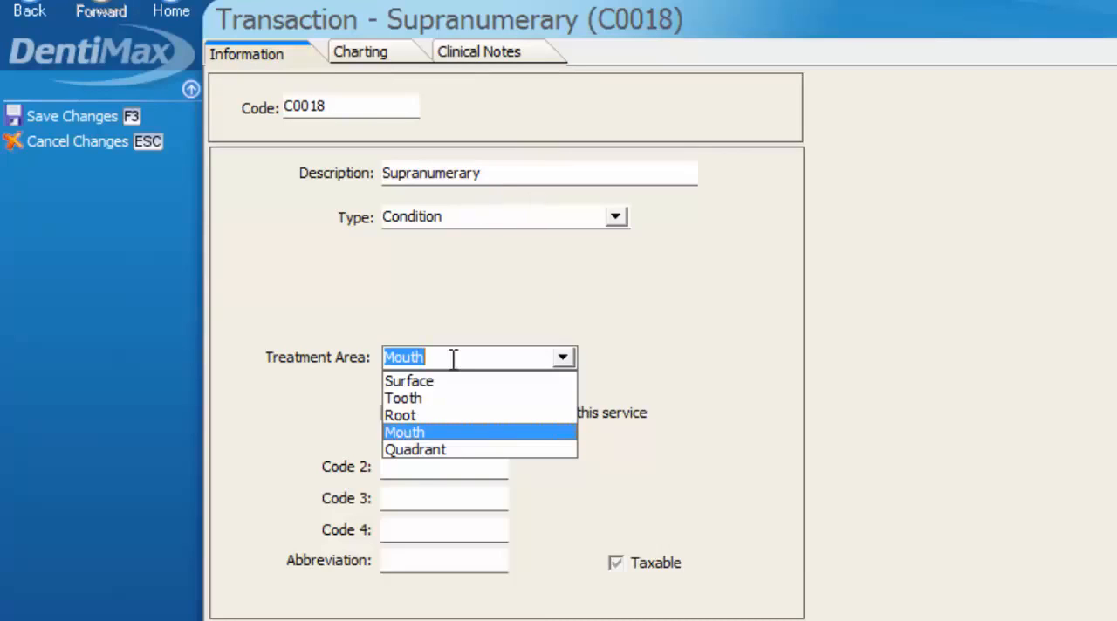
left_click(406, 398)
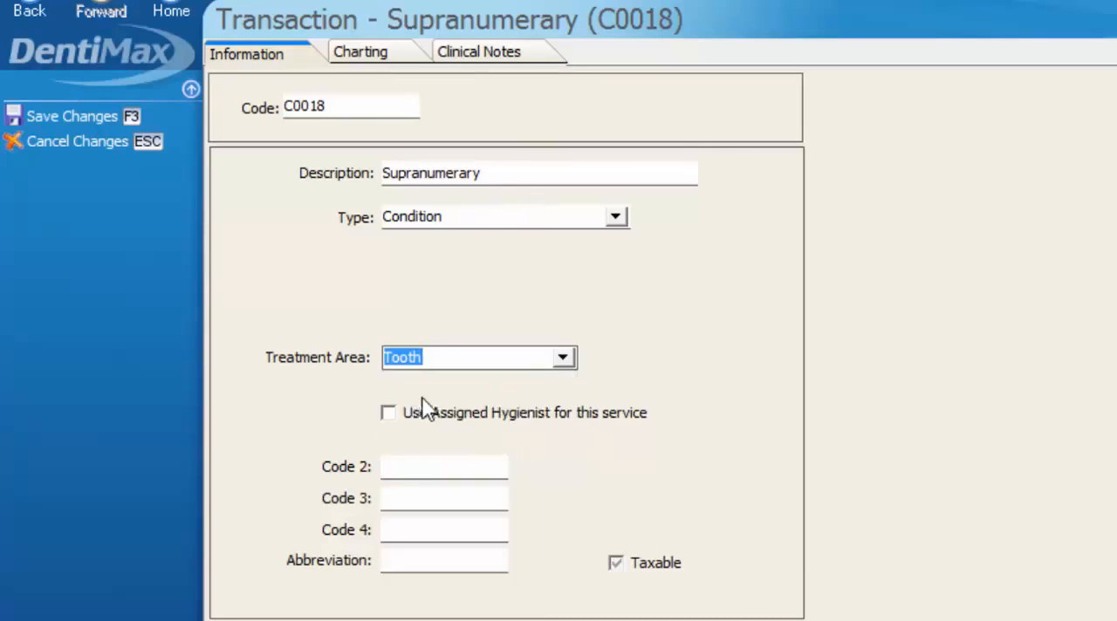
- Set the C0018 code's charting draw type to Highlight Number, save it, and select it in the Service Code List
left_click(374, 61)
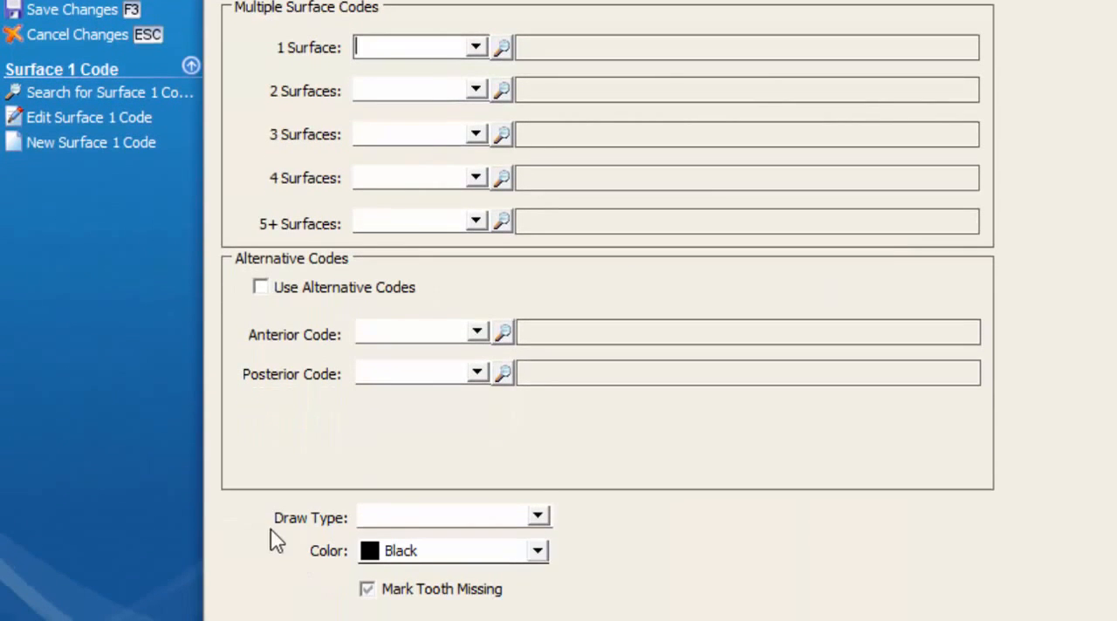
left_click(538, 517)
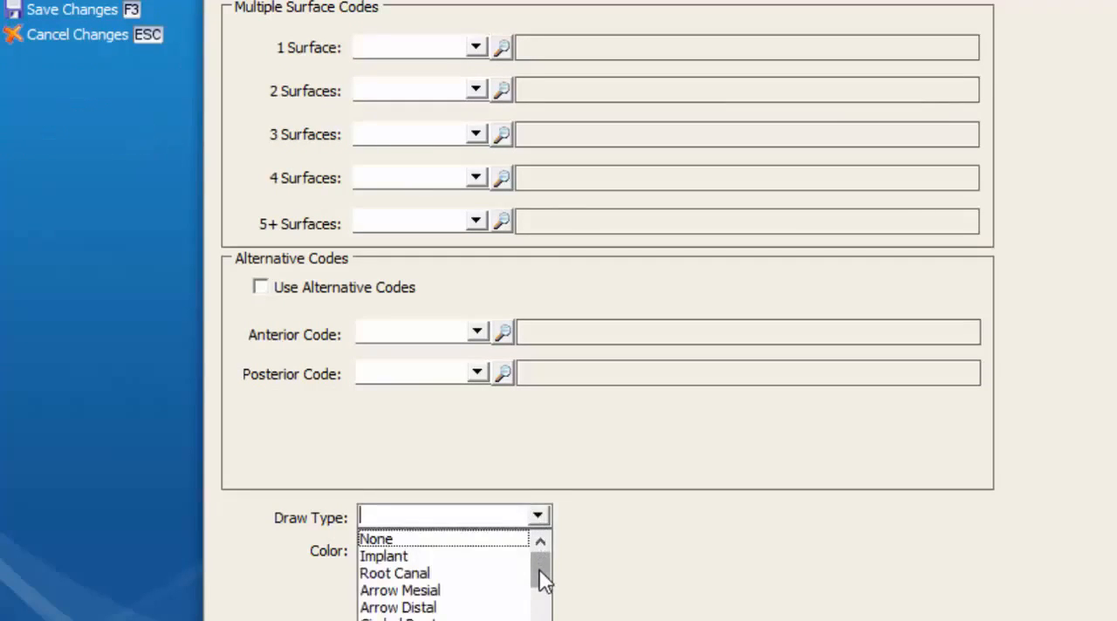
left_click_drag(541, 581, 543, 591)
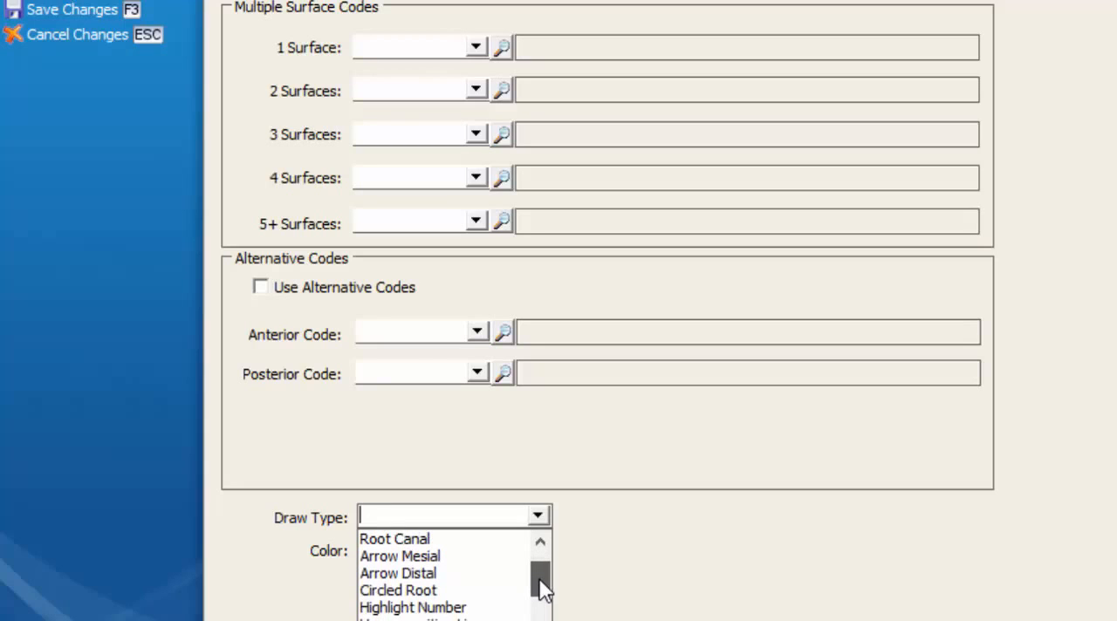
left_click(443, 608)
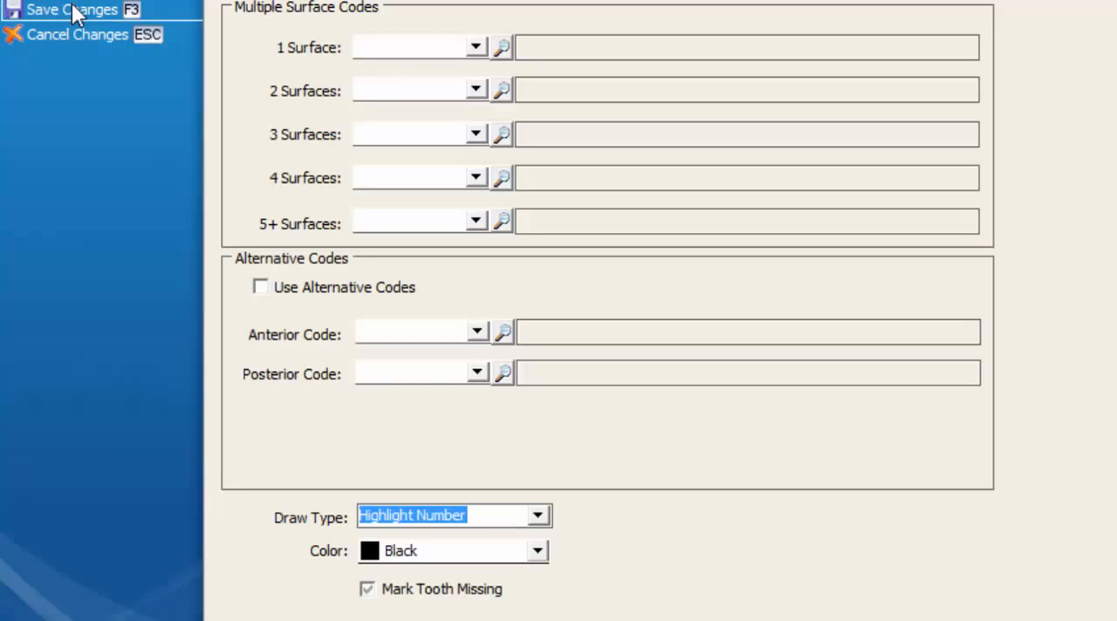
left_click(74, 12)
left_click(247, 270)
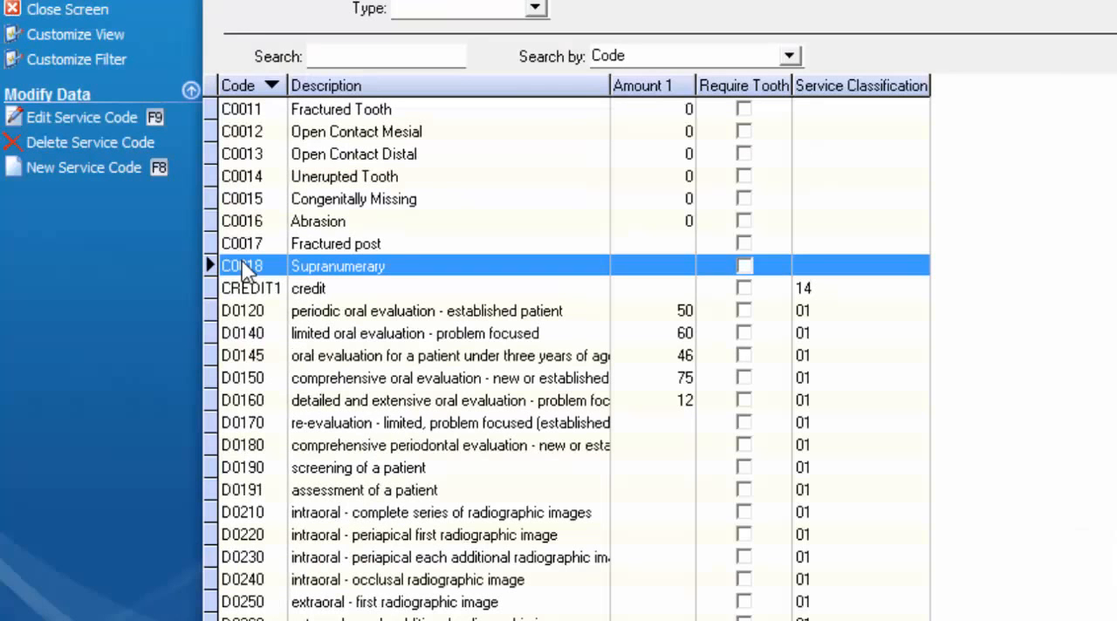